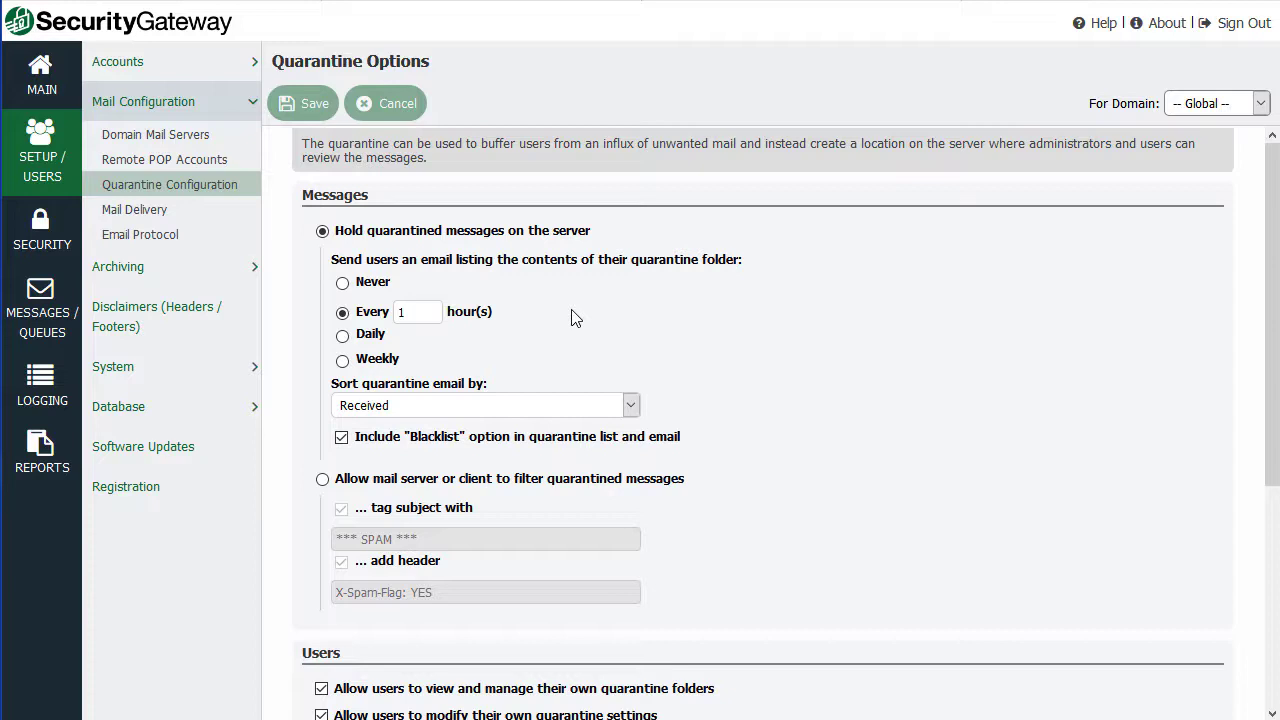
Open the Heuristics and Bayesian anti-spam settings and examine the SpamAssassin score threshold for quarantining messages
left_click(42, 245)
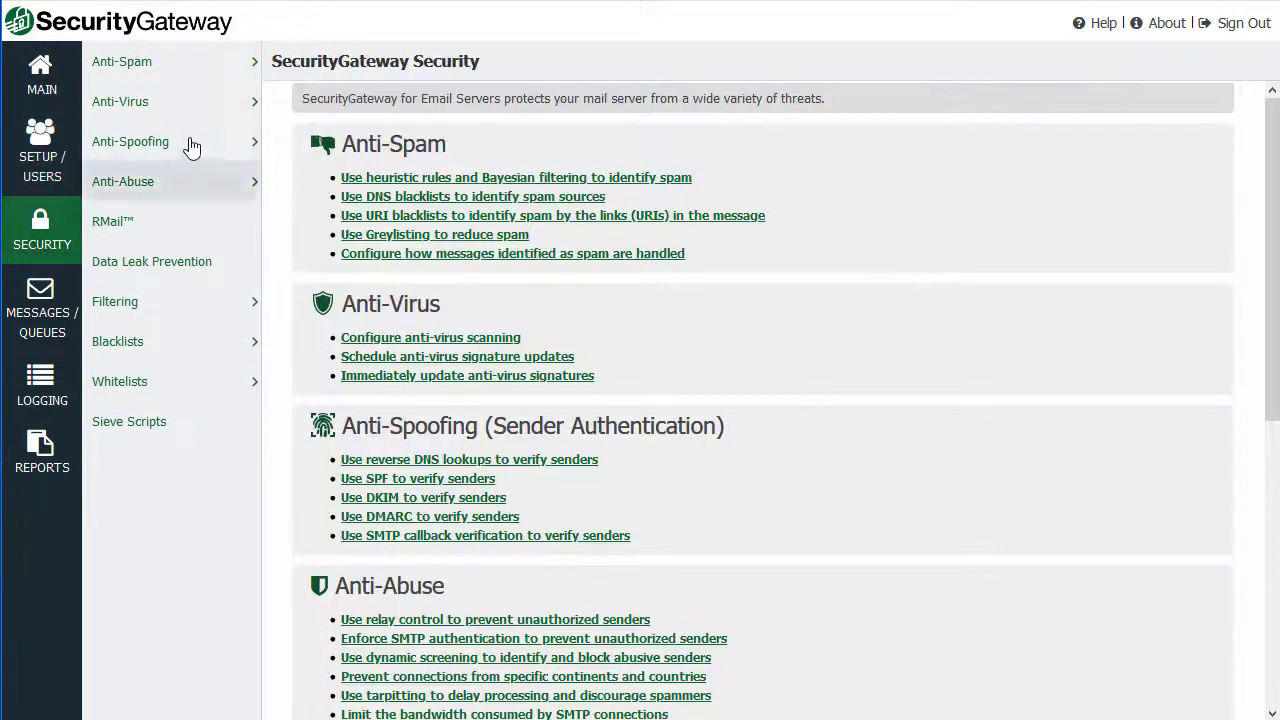
left_click(224, 108)
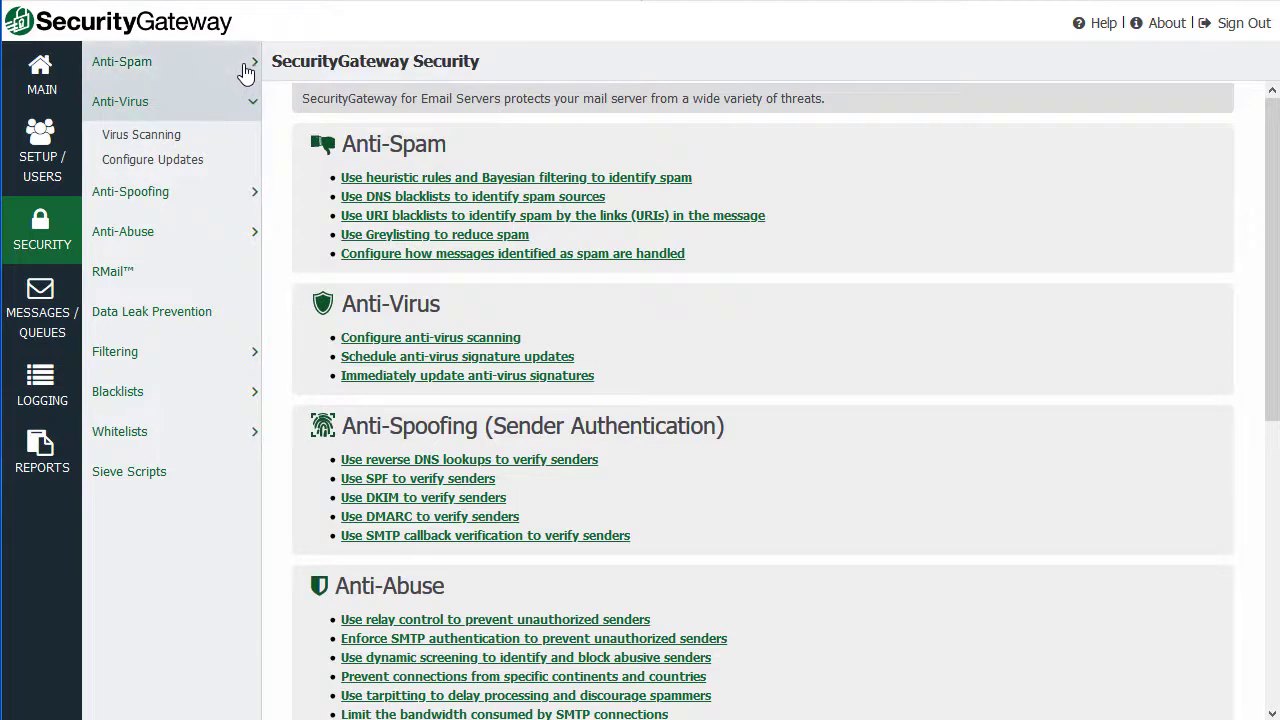
left_click(245, 70)
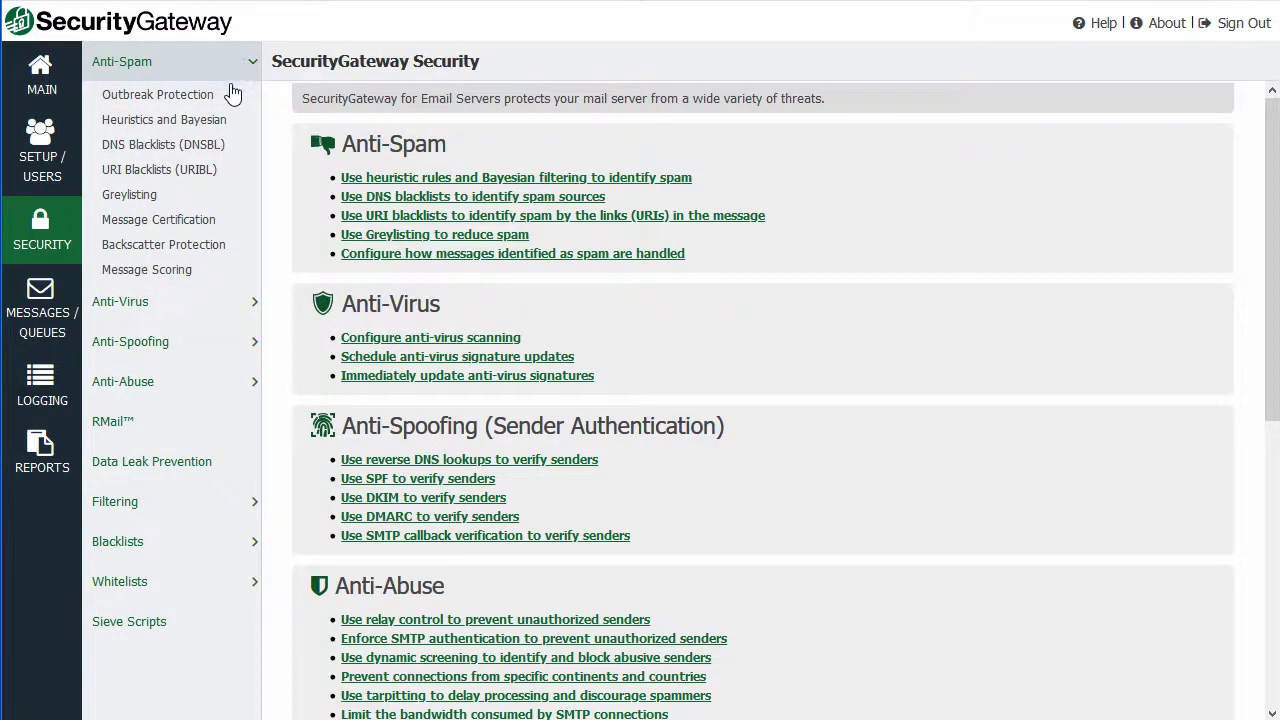
left_click(147, 125)
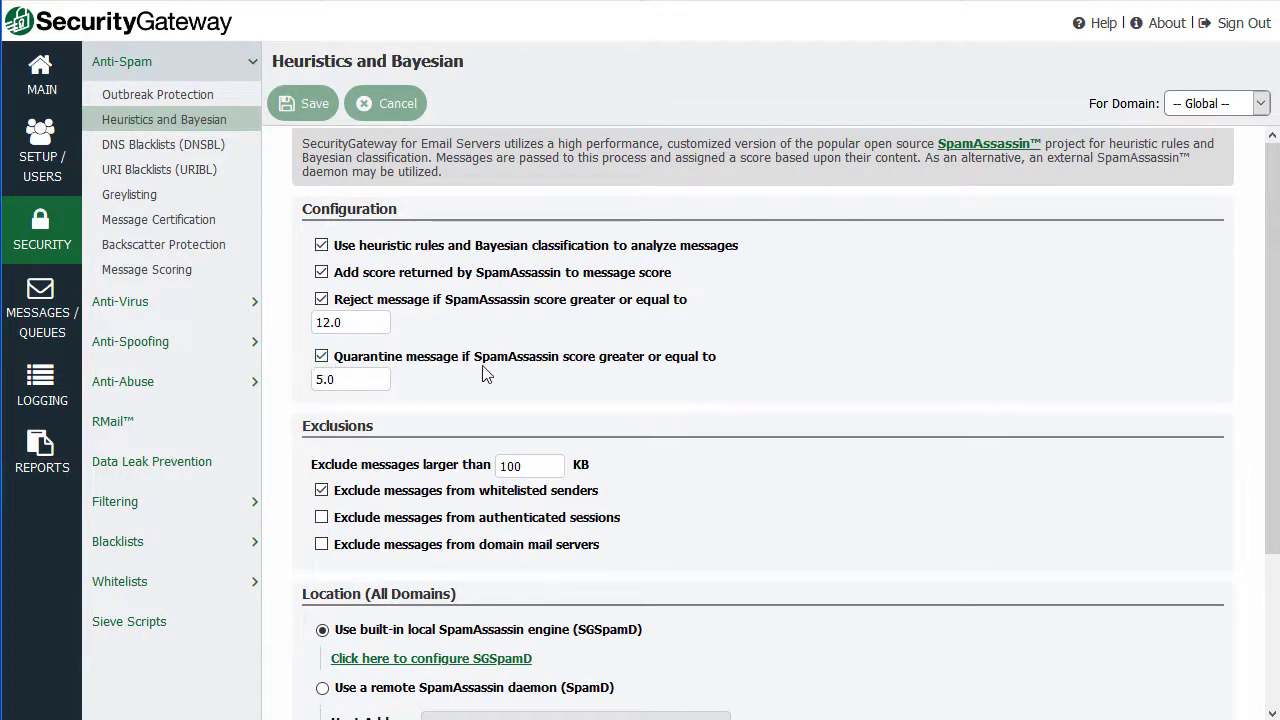
double_click(367, 379)
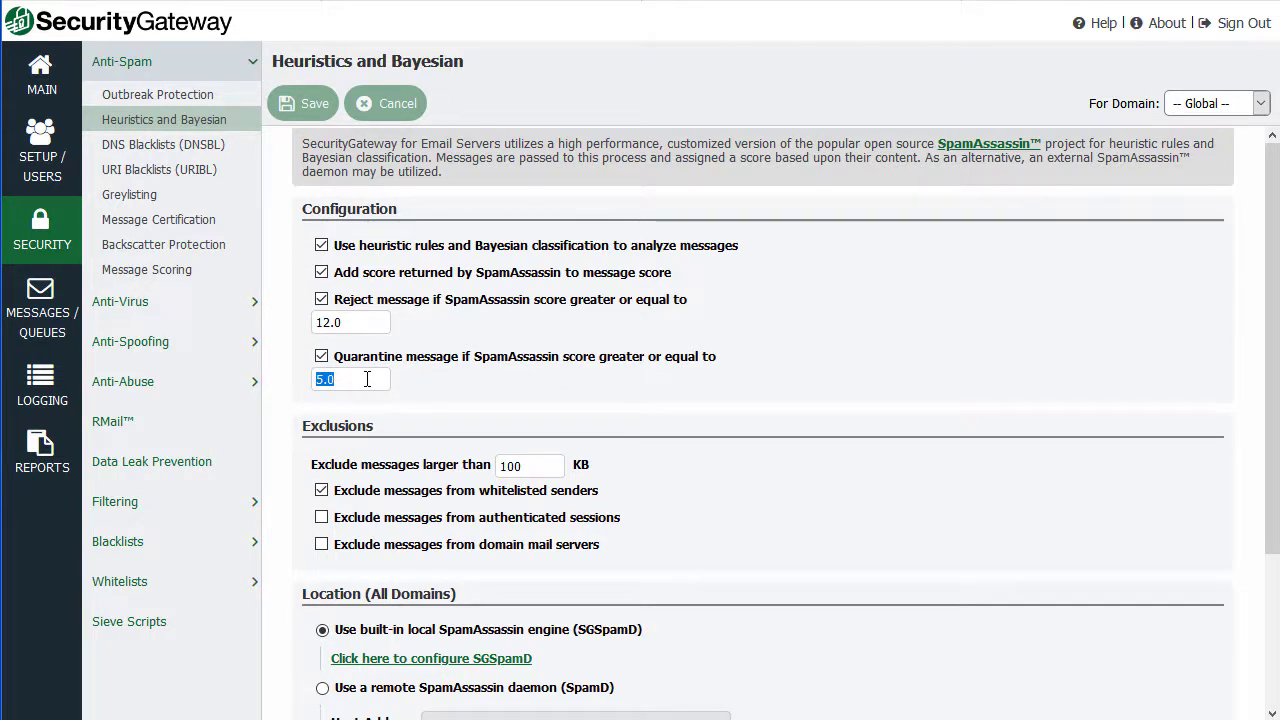
Examine the quarantine action in the DNS Blacklists settings and look through the other anti-spam and anti-abuse options
left_click(158, 150)
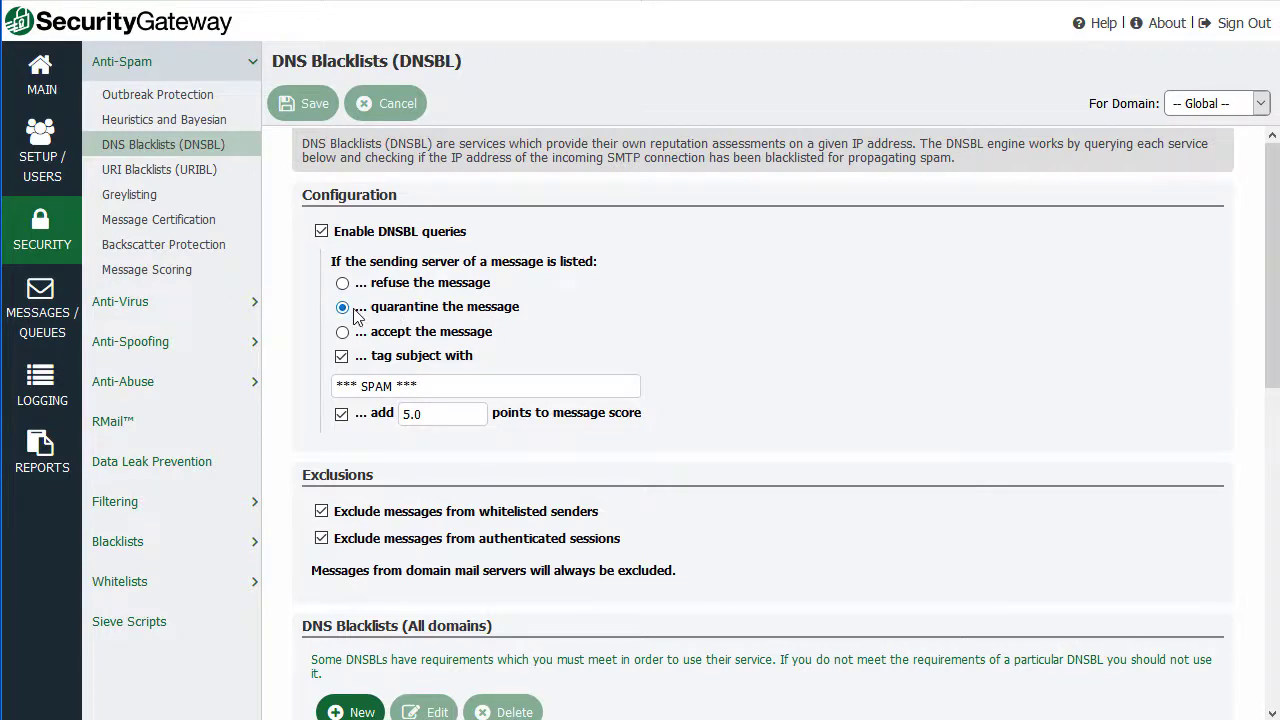
left_click(130, 220)
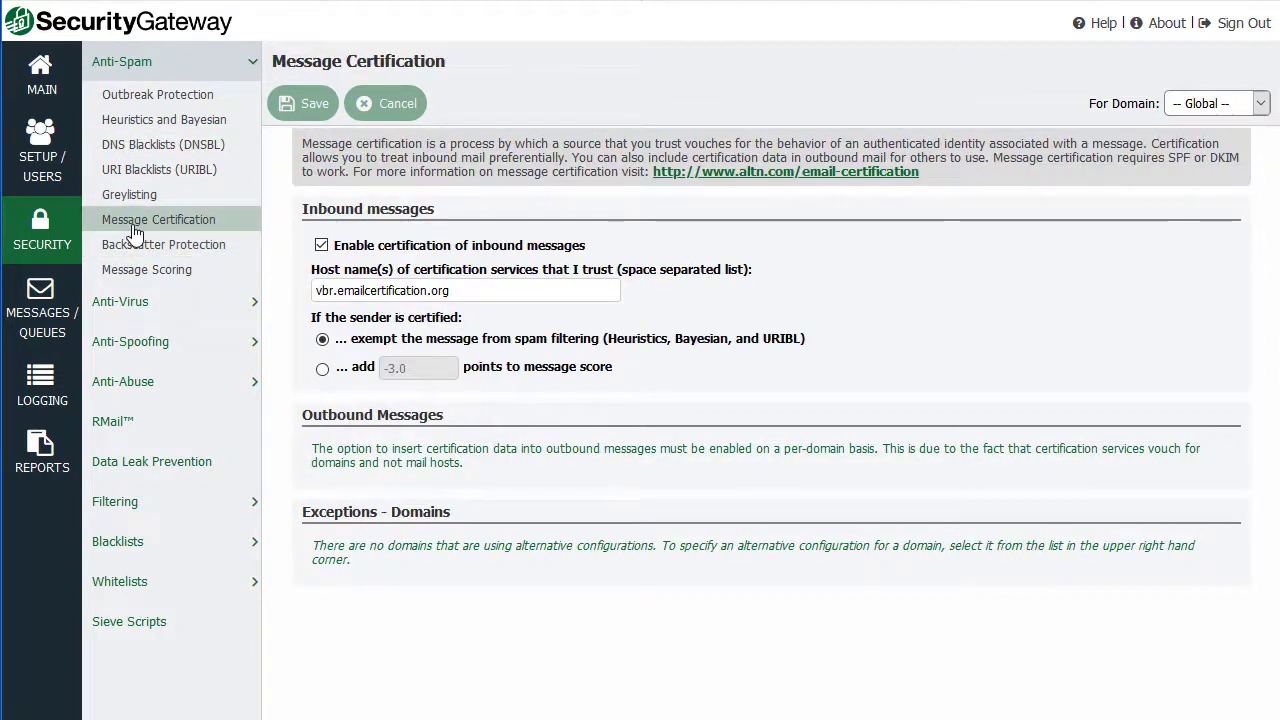
left_click(128, 306)
left_click(129, 229)
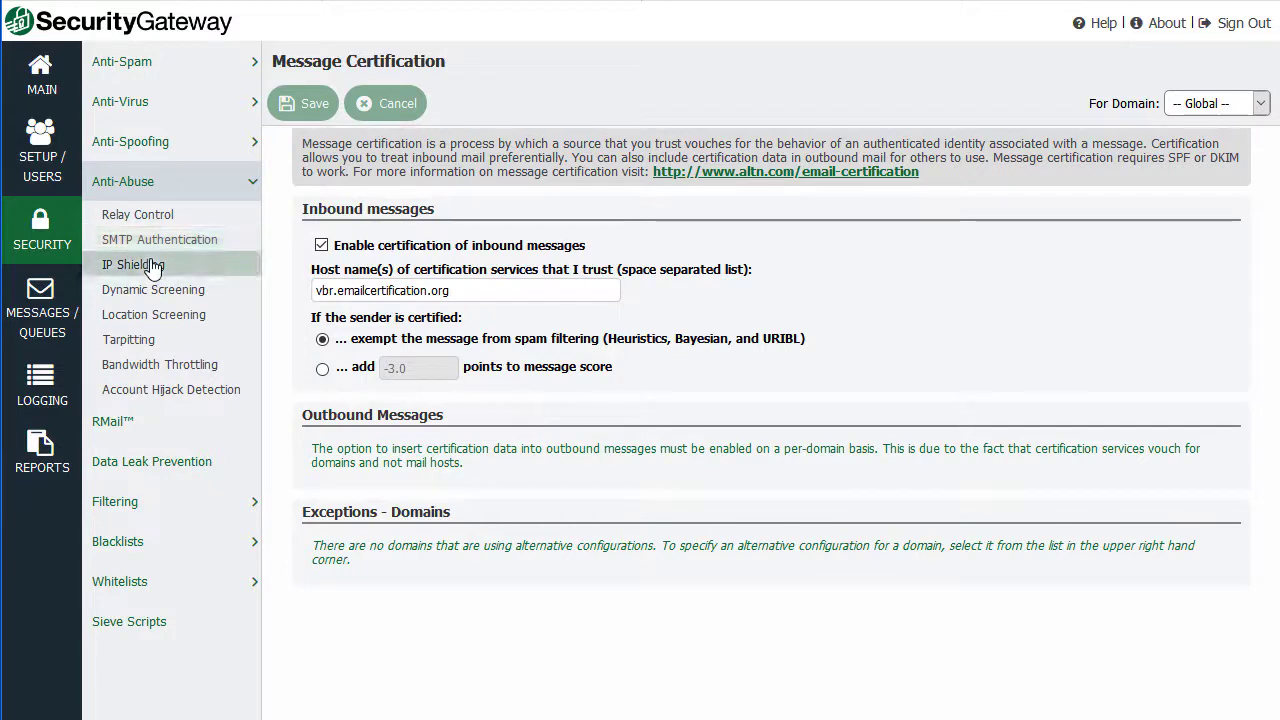
left_click(152, 268)
Open the Quarantine Configuration page in the mail configuration settings
left_click(42, 168)
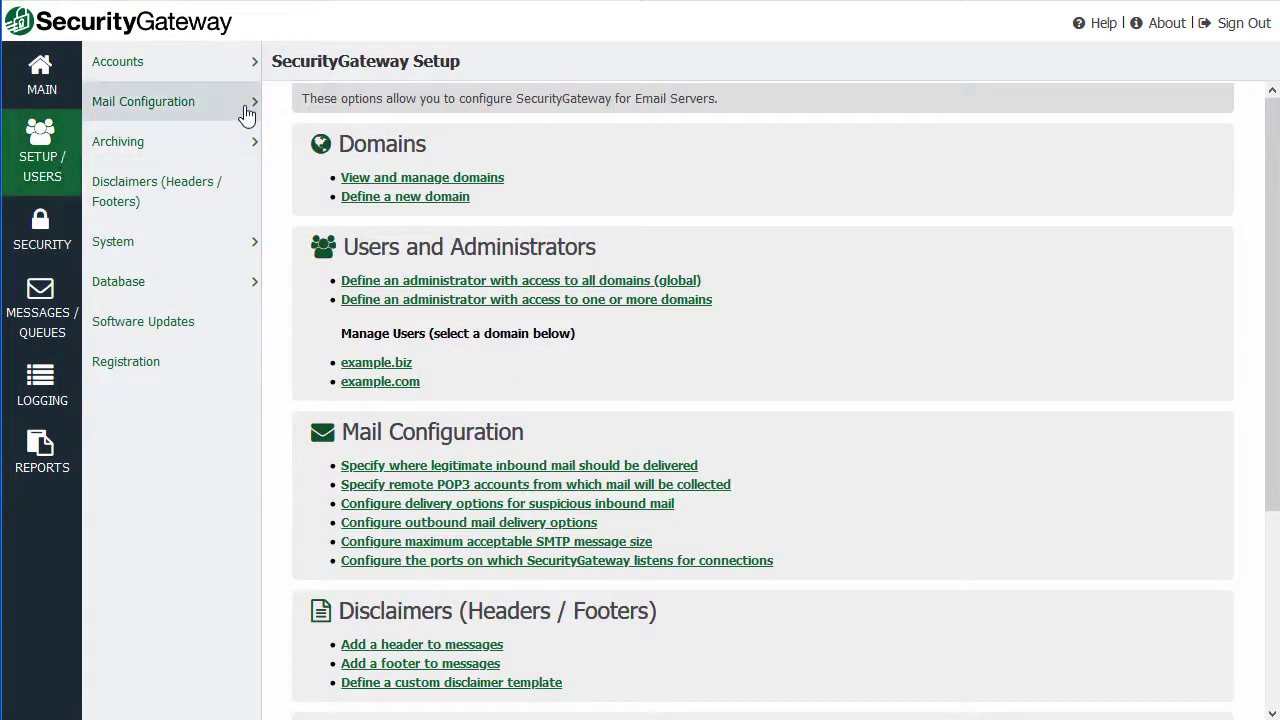
left_click(245, 112)
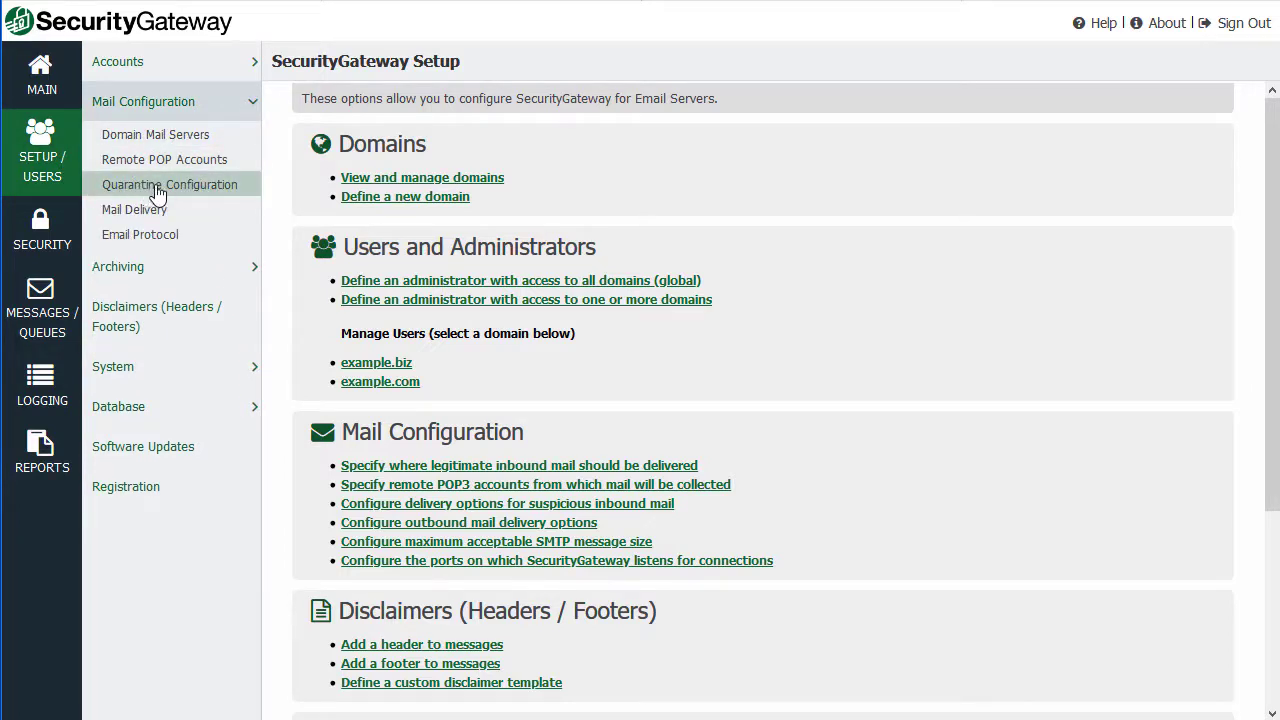
left_click(190, 193)
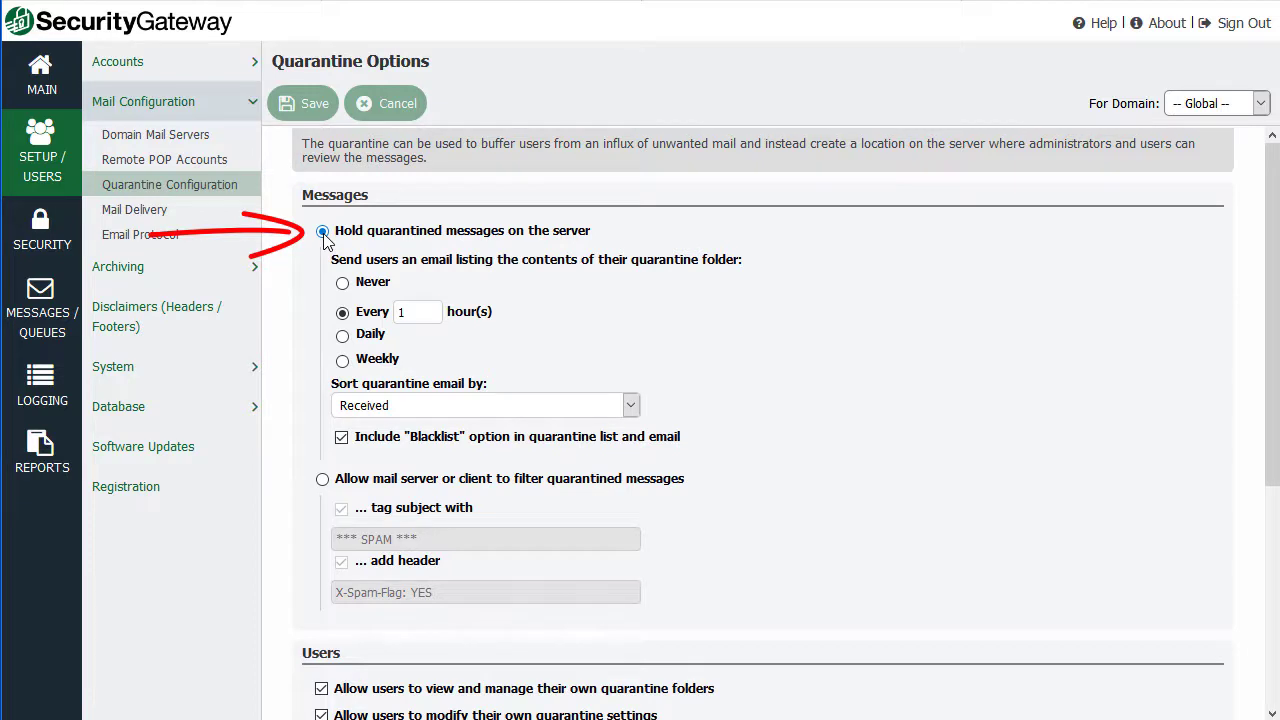
Try letting the mail server or client filter quarantined messages, and switch back to holding them on the server
left_click(323, 480)
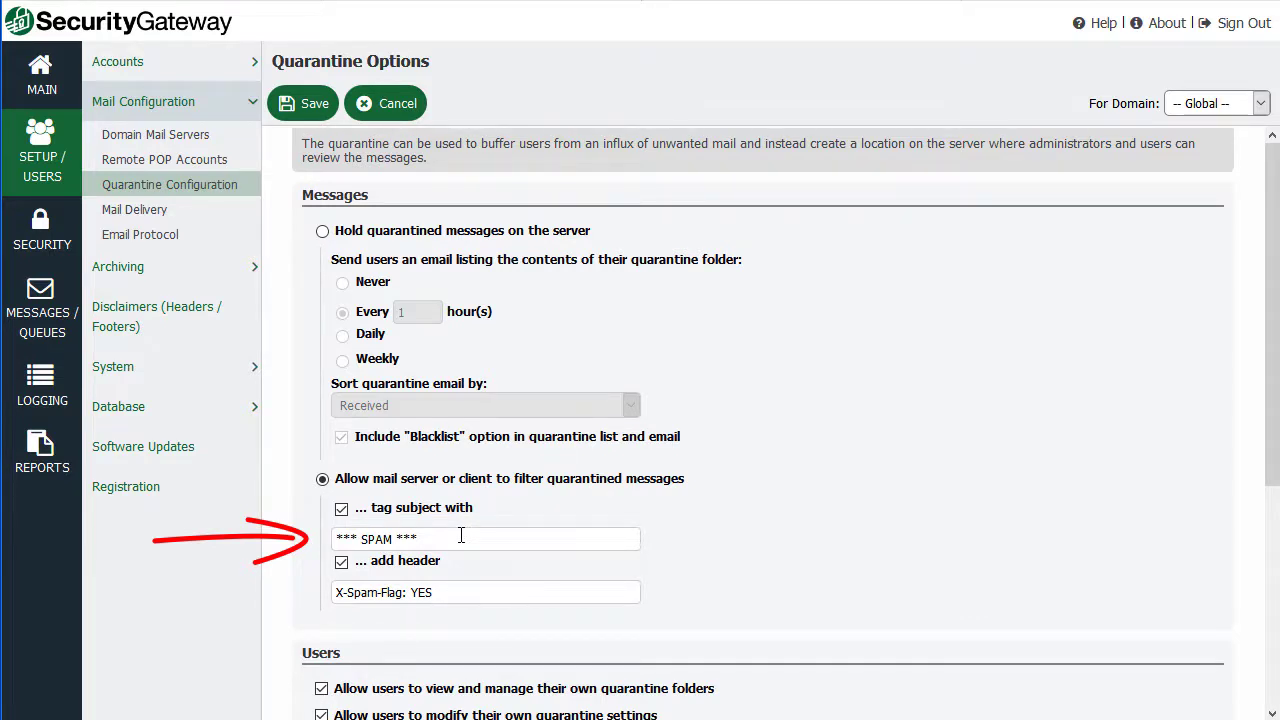
left_click(321, 234)
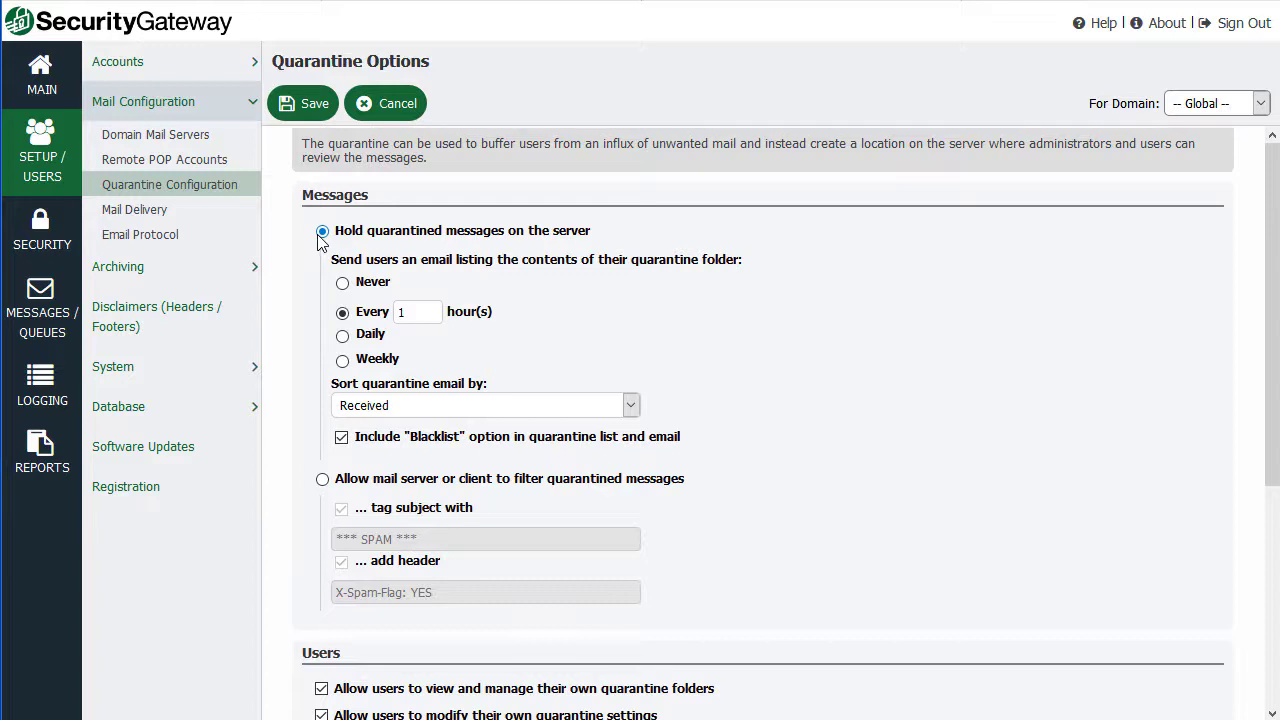
Review the domains available for separate quarantine settings, plus the user and administrative quarantine options
left_click(1257, 104)
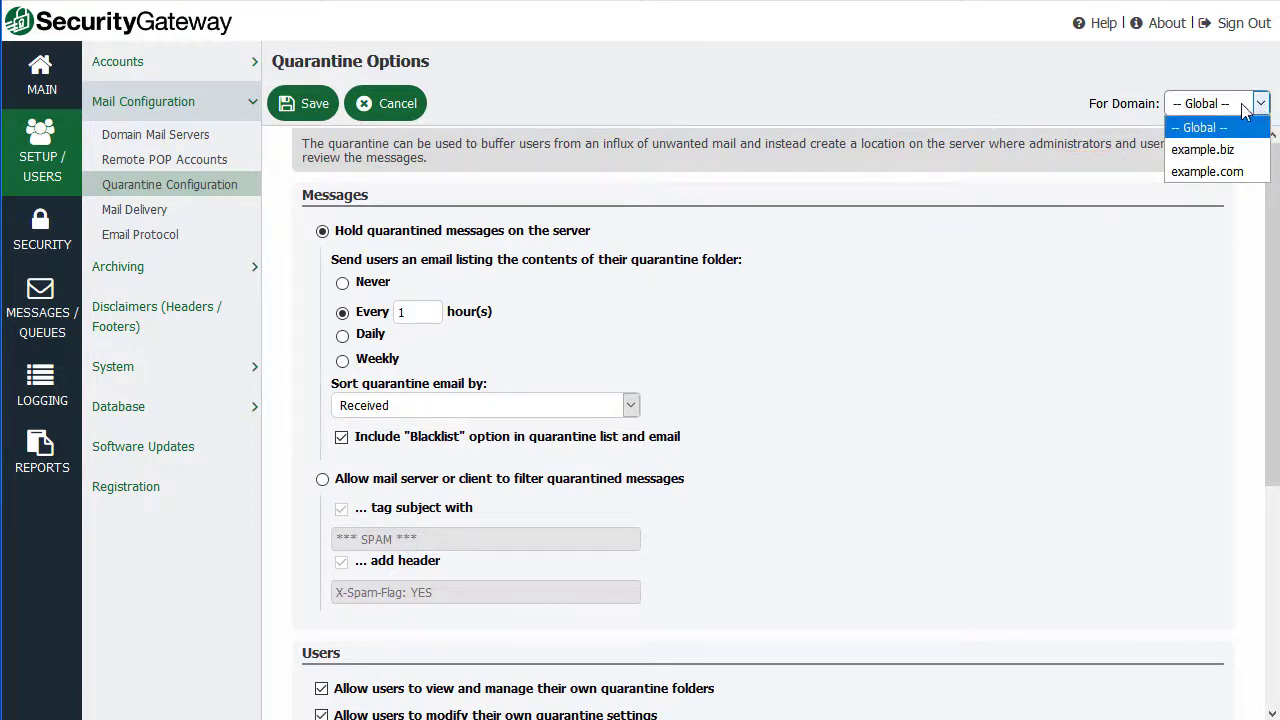
left_click(890, 312)
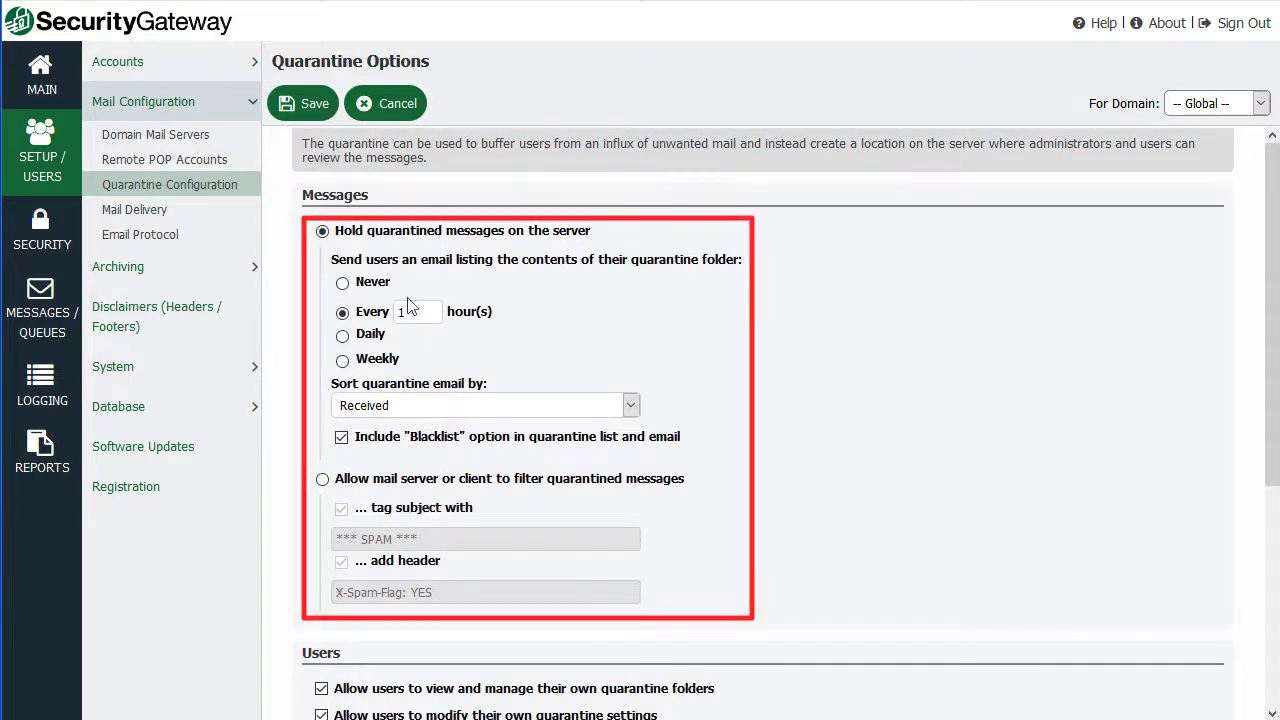
left_click_drag(1270, 200, 1268, 452)
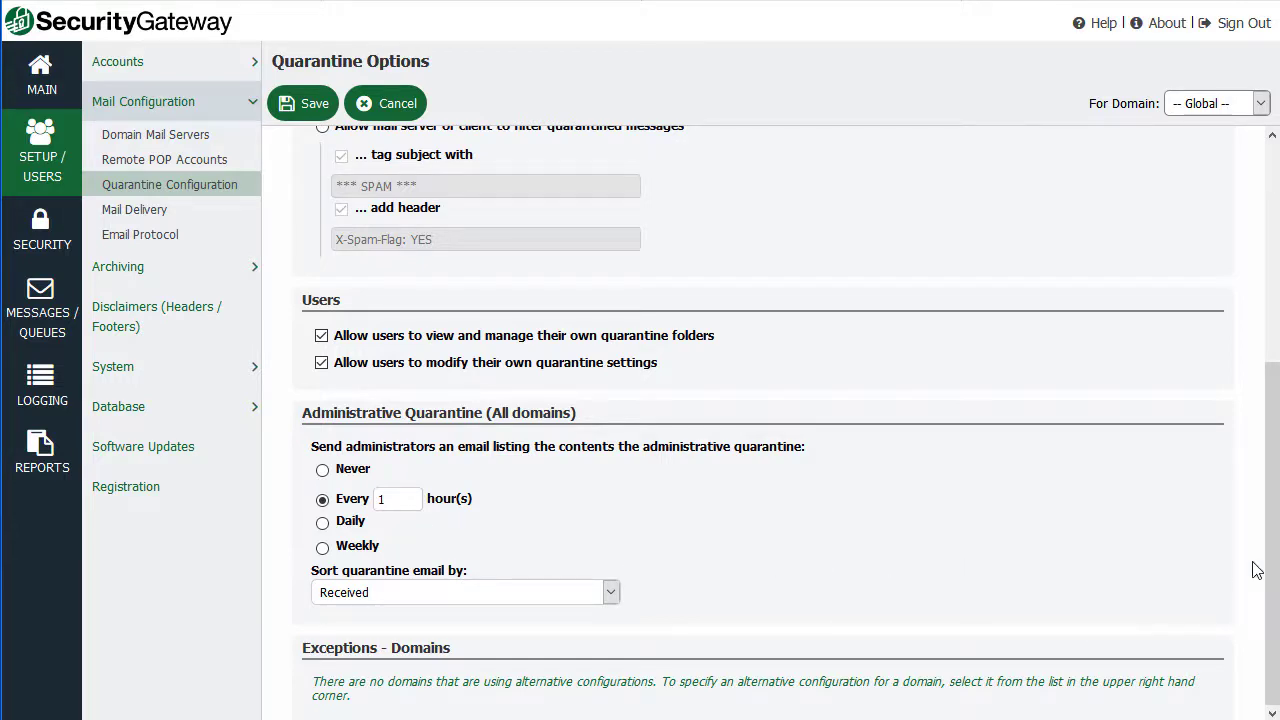
scroll(1270, 568, "up", 5)
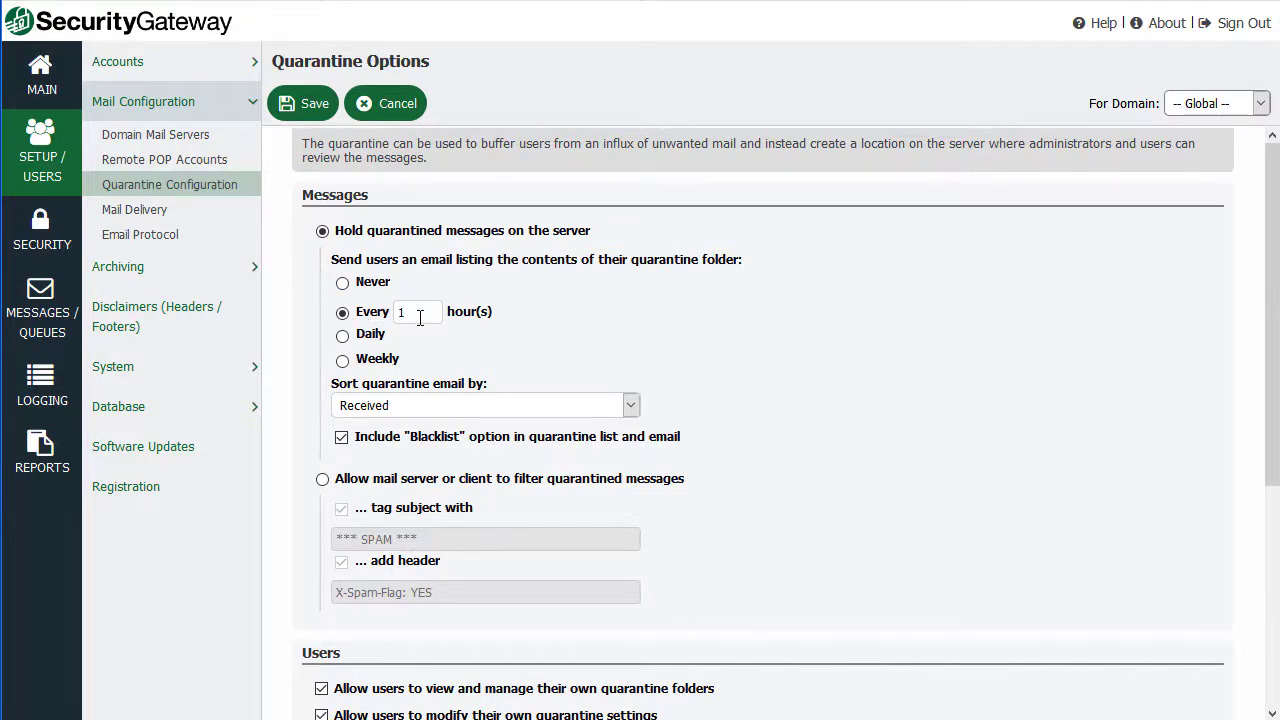
Try the daily and weekly schedules for the users' quarantine email, and return to sending it every hour
left_click_drag(421, 316, 352, 318)
left_click(342, 336)
left_click(343, 361)
left_click(342, 312)
View the available sort orders for the users' quarantine email without changing the selection
scroll(537, 342, "down", 1)
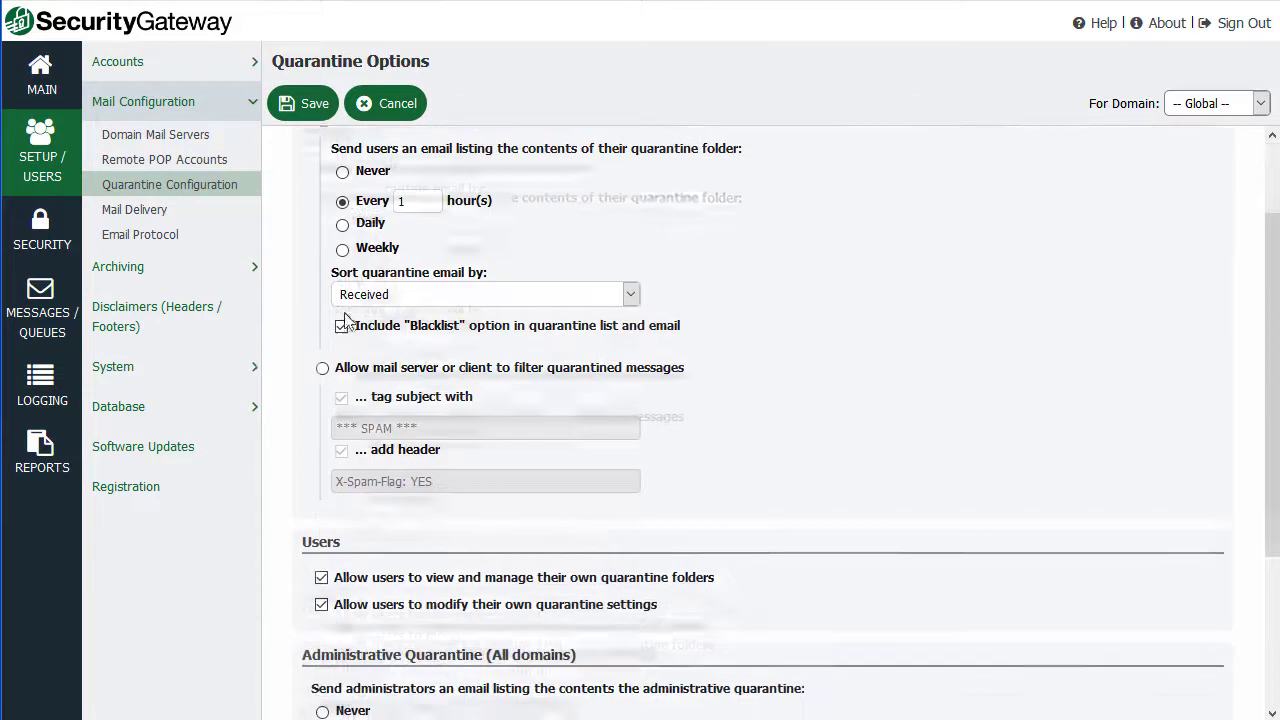
left_click(630, 294)
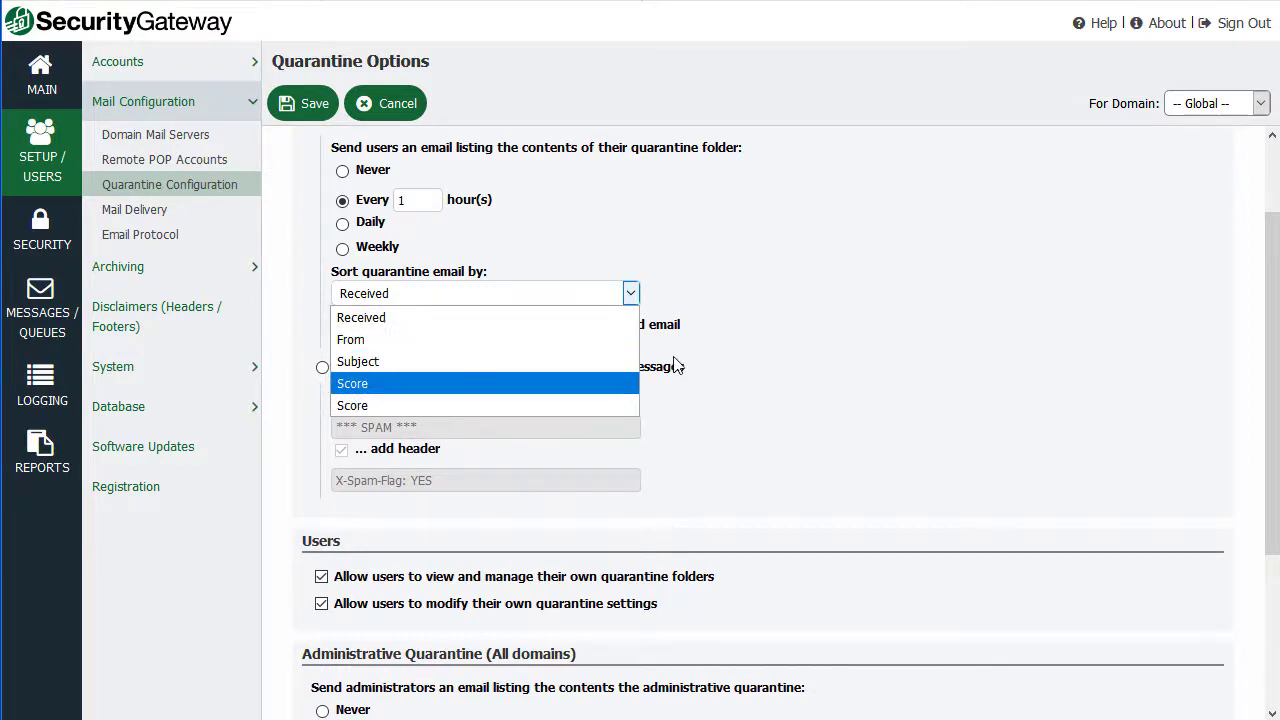
key("Escape")
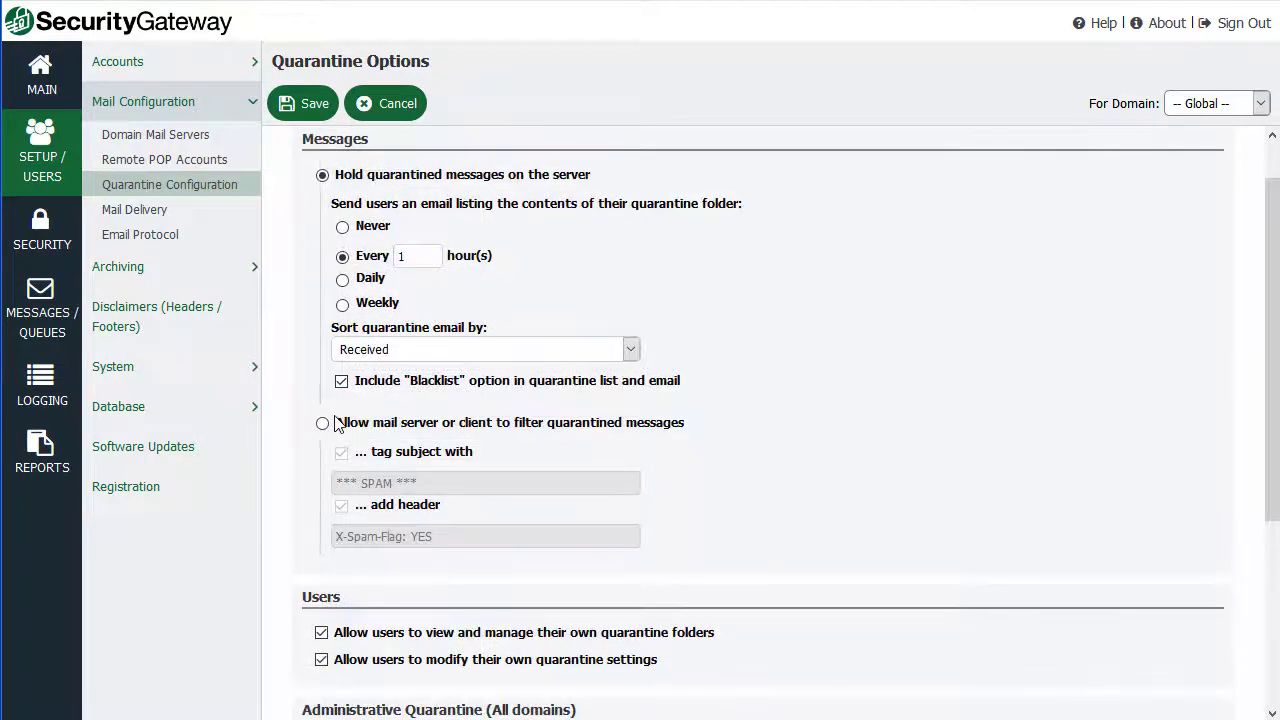
Try the mail server or client filtering option, inspect its subject tag and header fields, and return to holding messages on the server
left_click(322, 423)
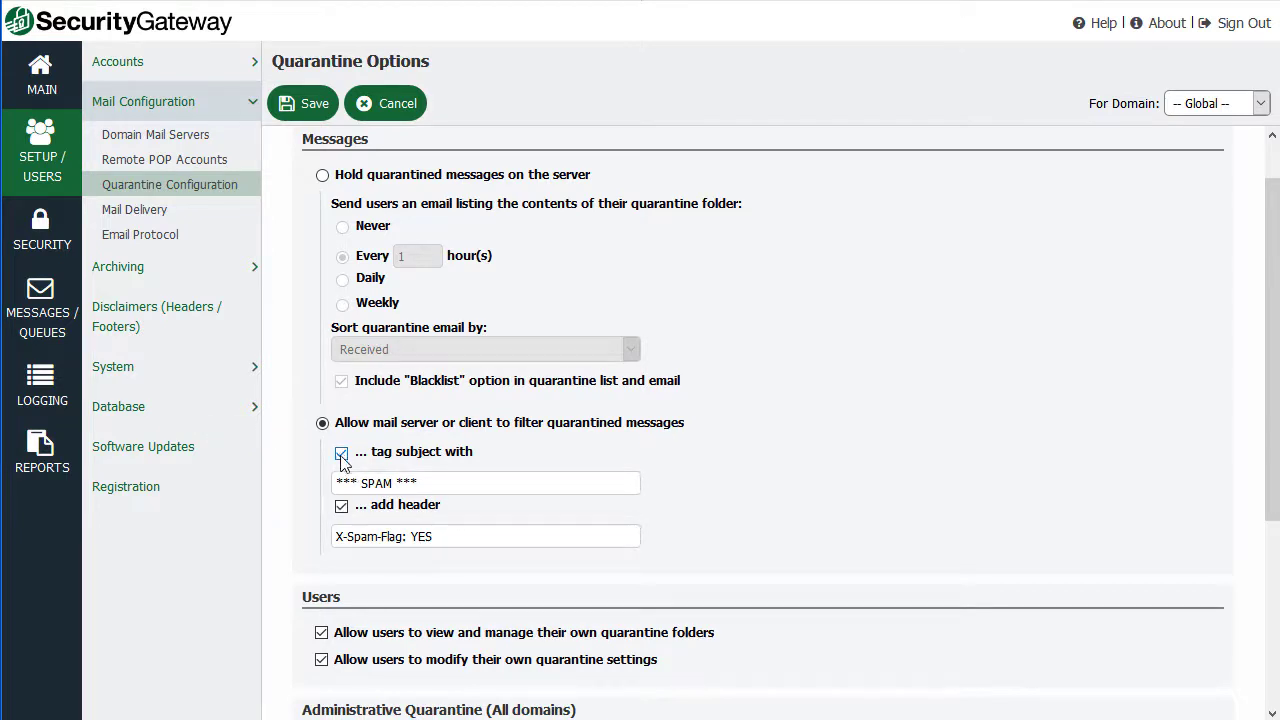
left_click_drag(437, 482, 316, 488)
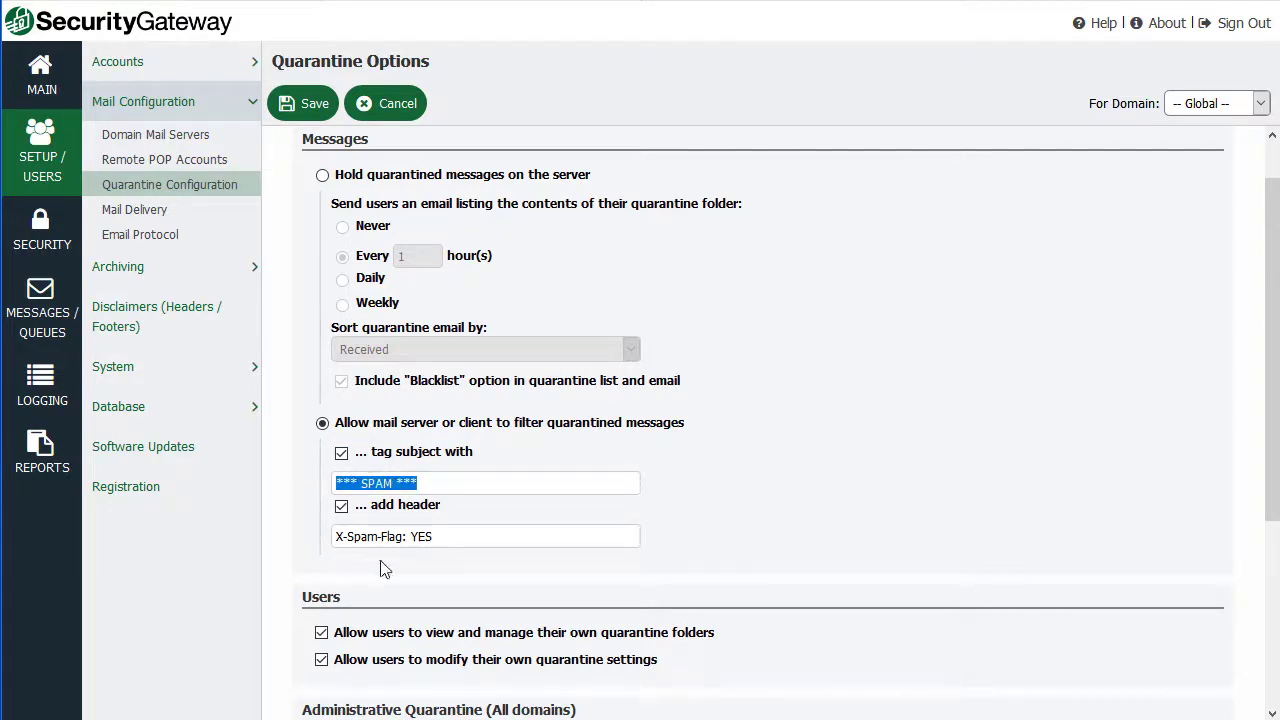
left_click(449, 537)
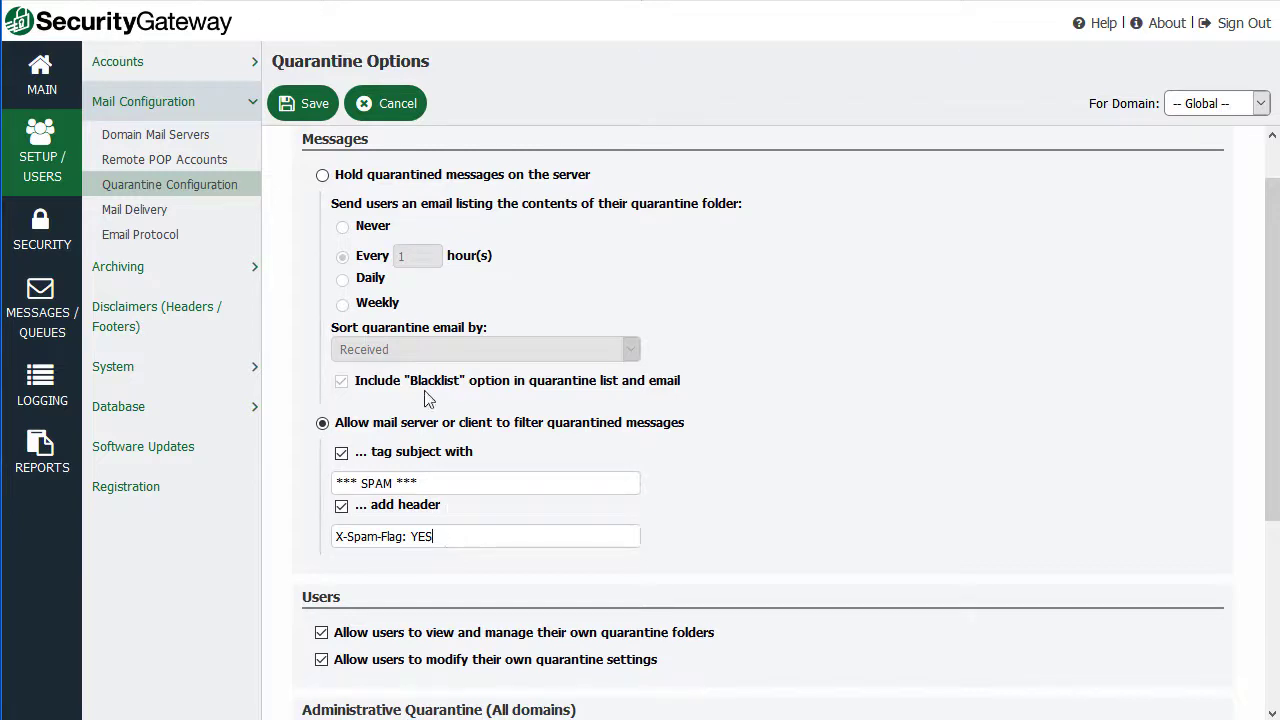
left_click(323, 176)
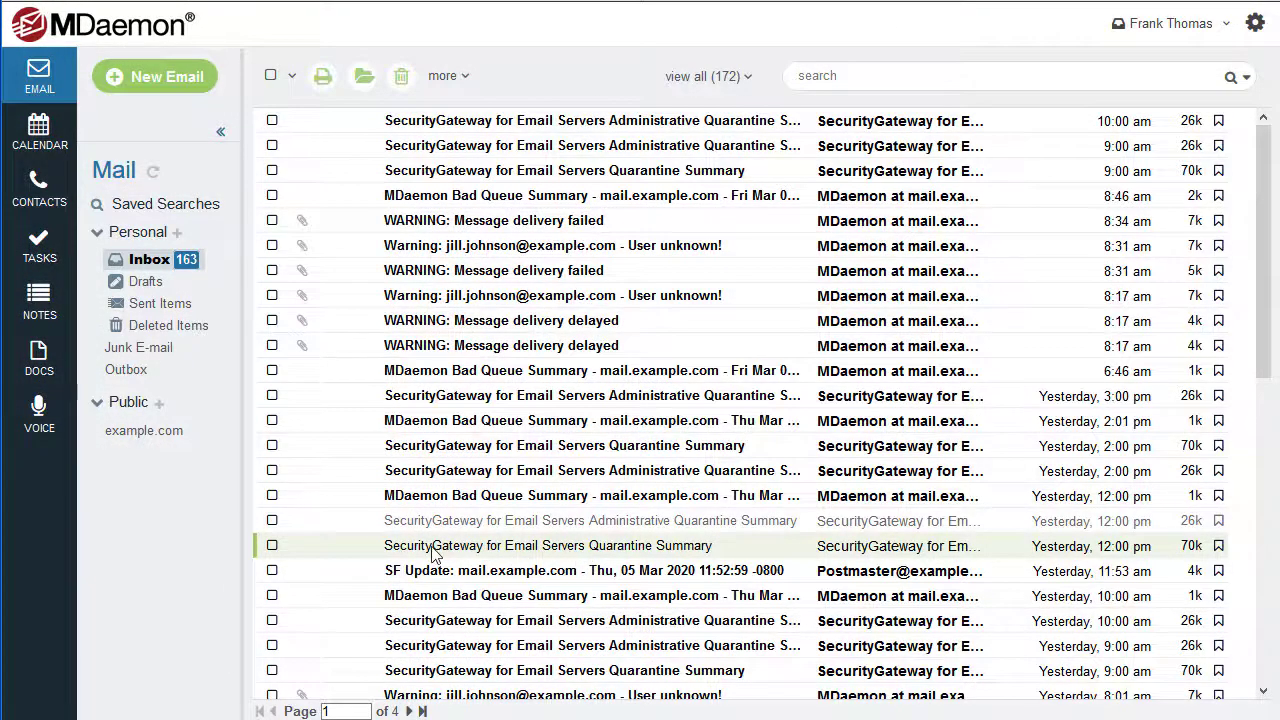
Open the quarantine summary email in MDaemon Webmail, release the "Review Your Matches for FREE Today" message, and return to SecurityGateway
double_click(665, 556)
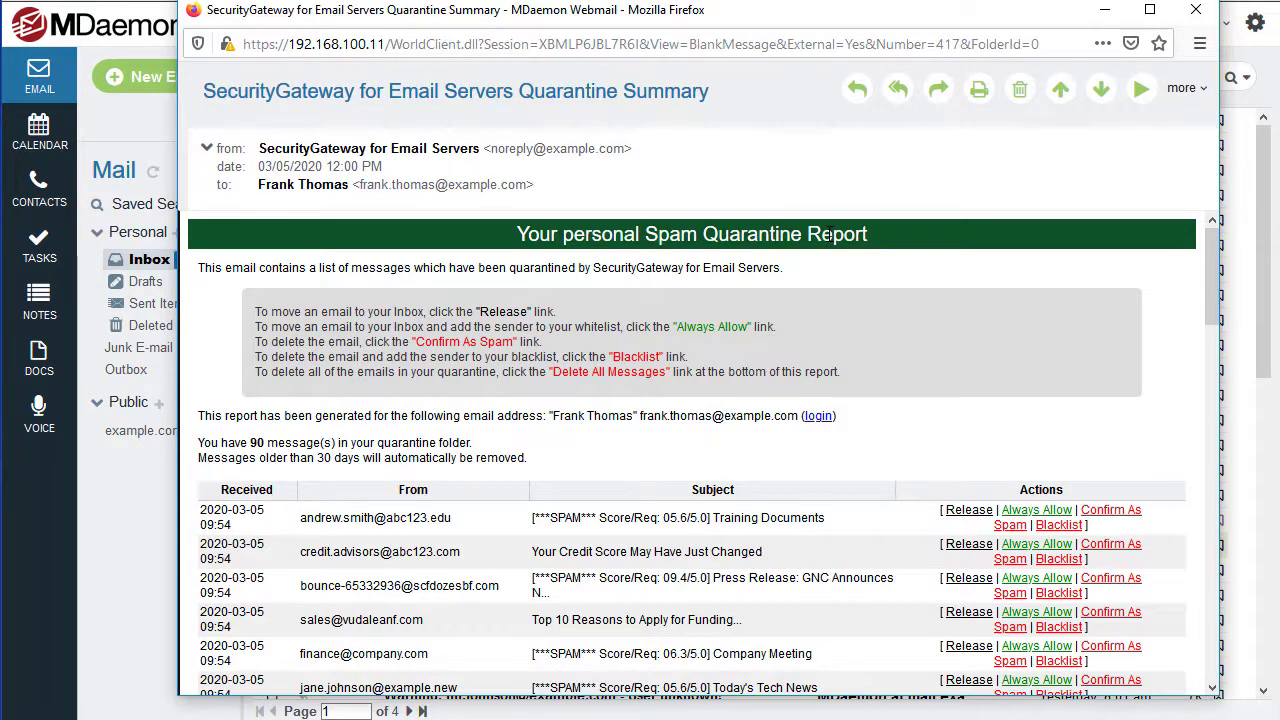
scroll(659, 443, "down", 4)
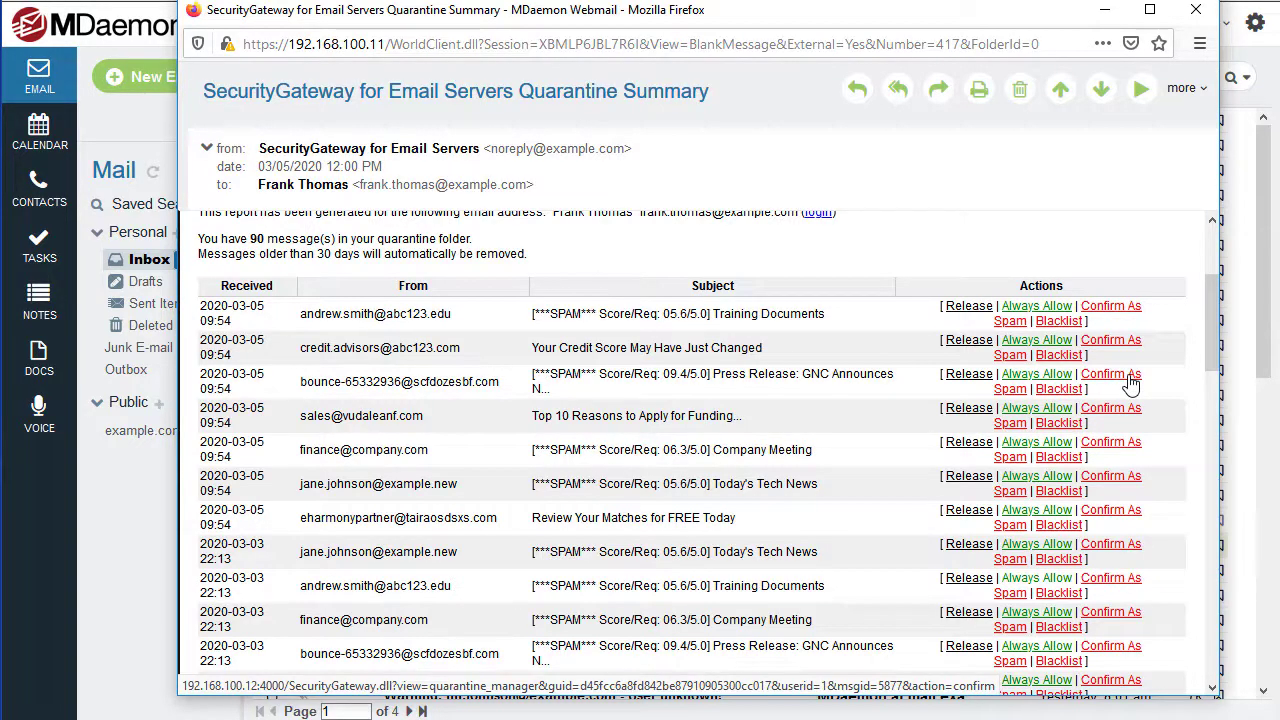
left_click(1058, 389)
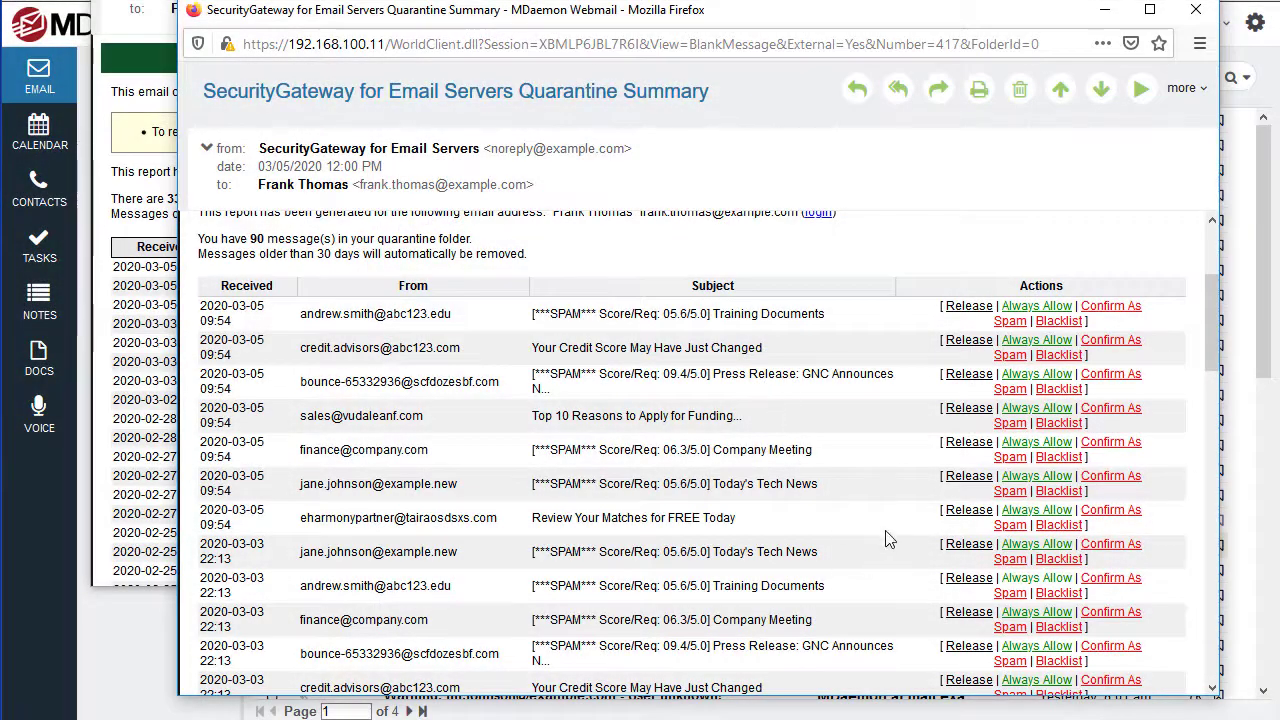
left_click(979, 513)
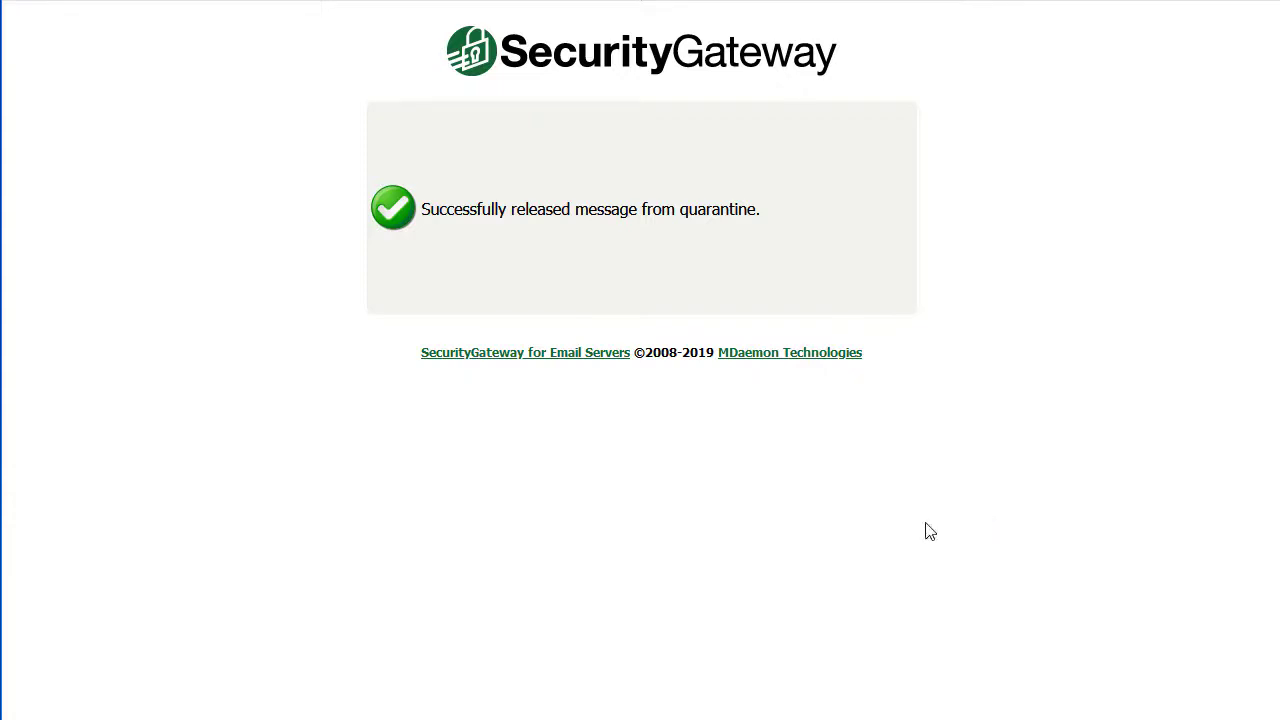
left_click(177, 1)
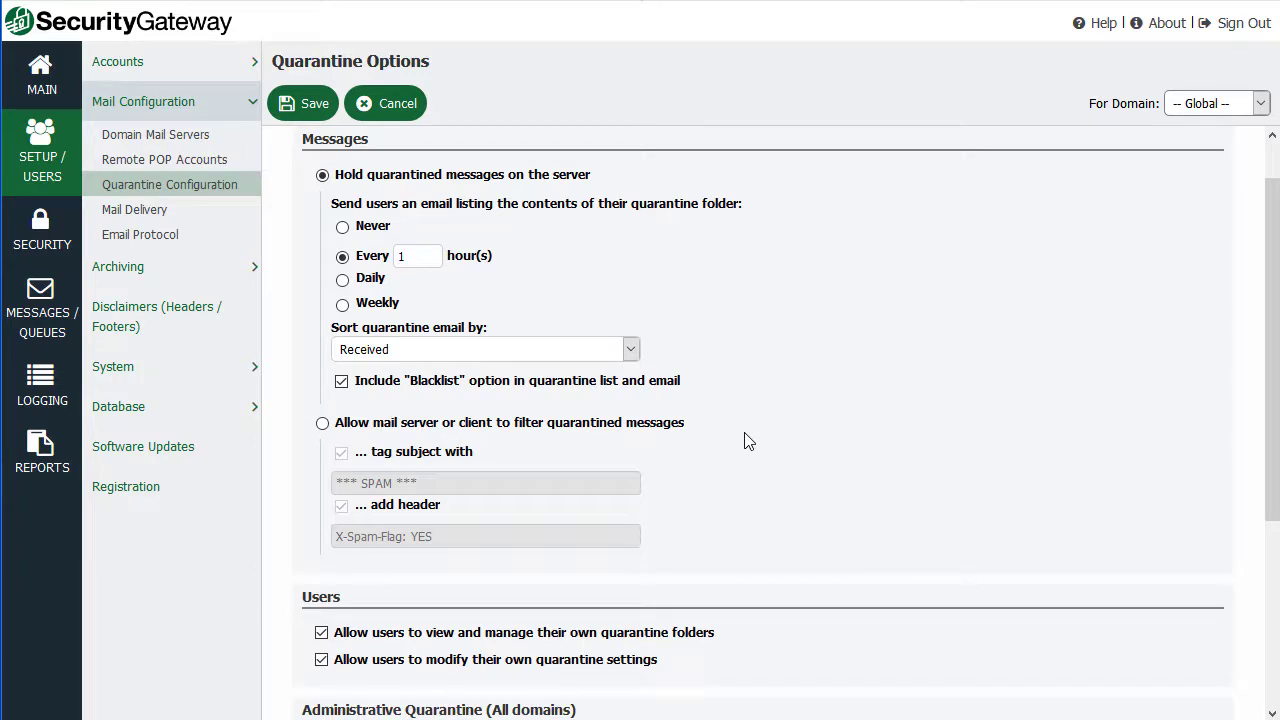
In the user's own account settings, enable specifying personal quarantine settings, review the available options, and save
scroll(745, 440, "down", 3)
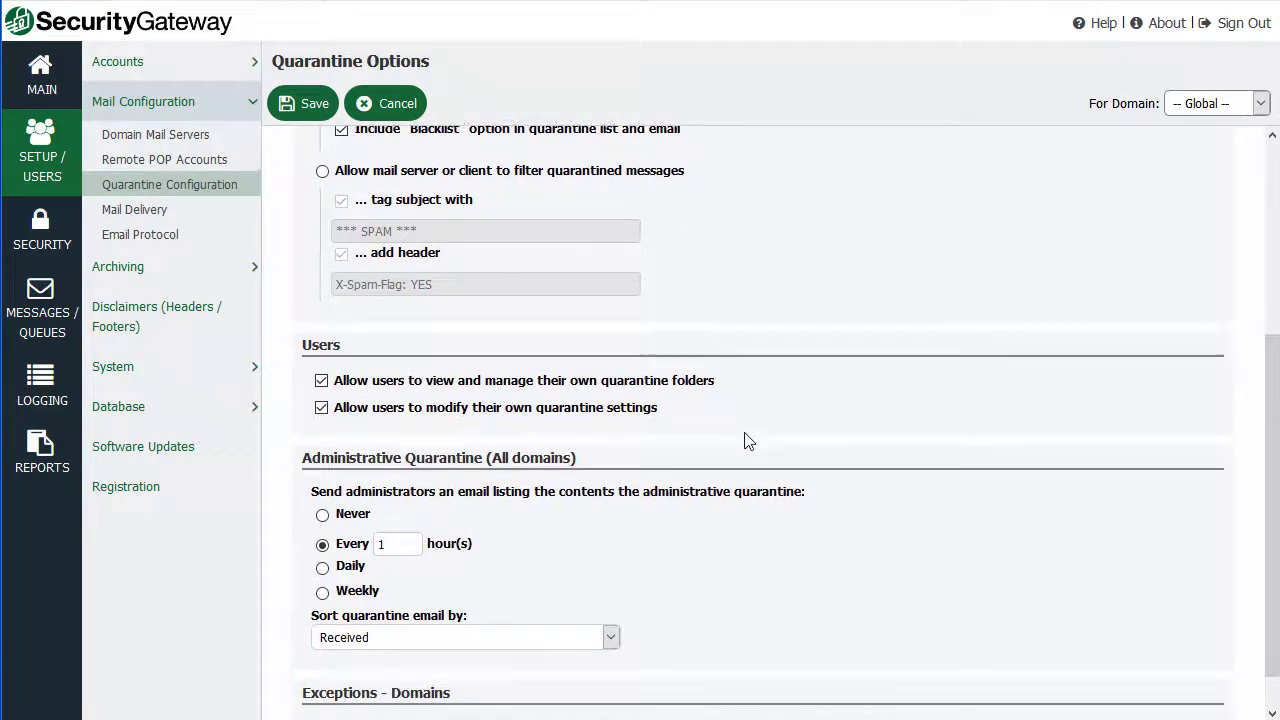
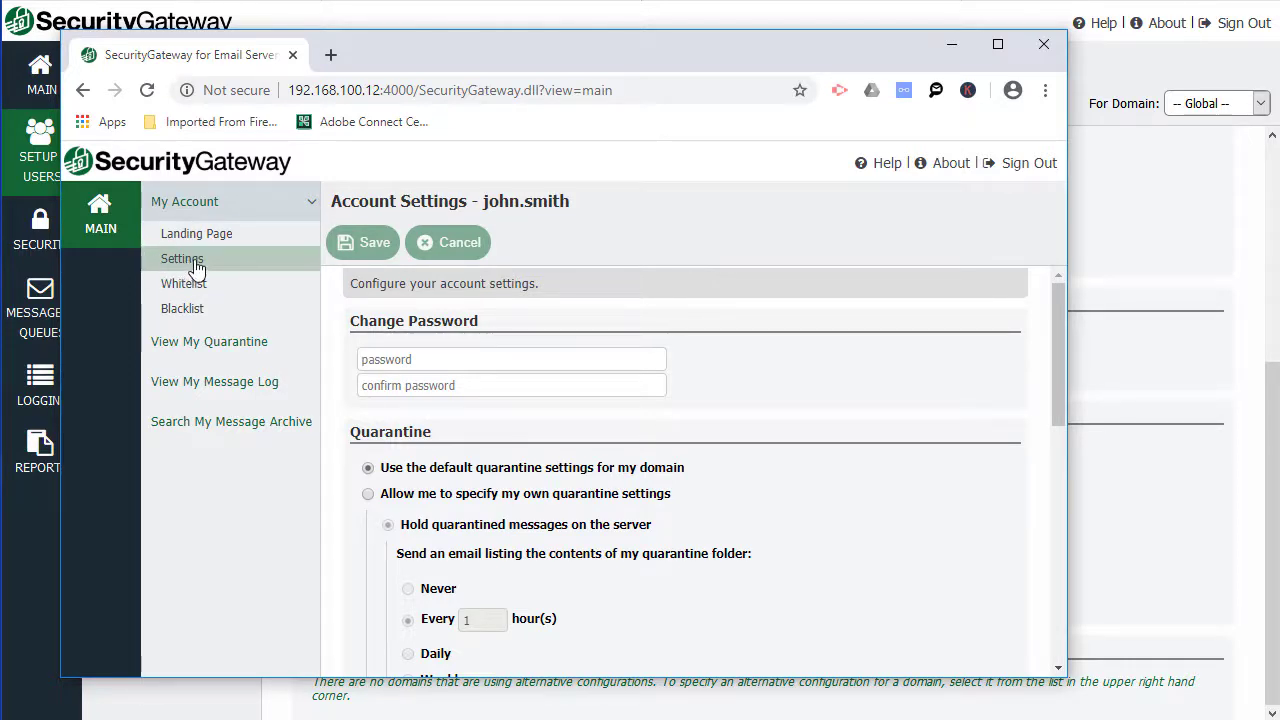
left_click(368, 494)
scroll(367, 500, "down", 1)
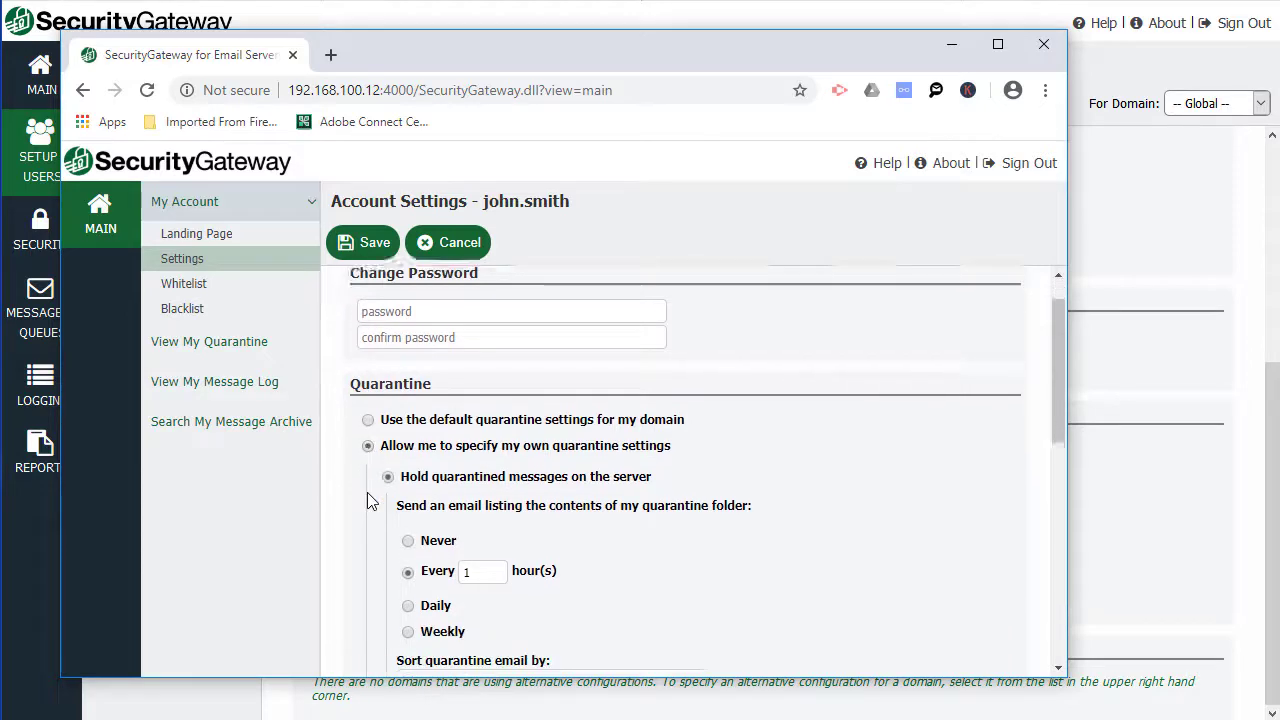
scroll(367, 492, "down", 3)
scroll(367, 492, "up", 1)
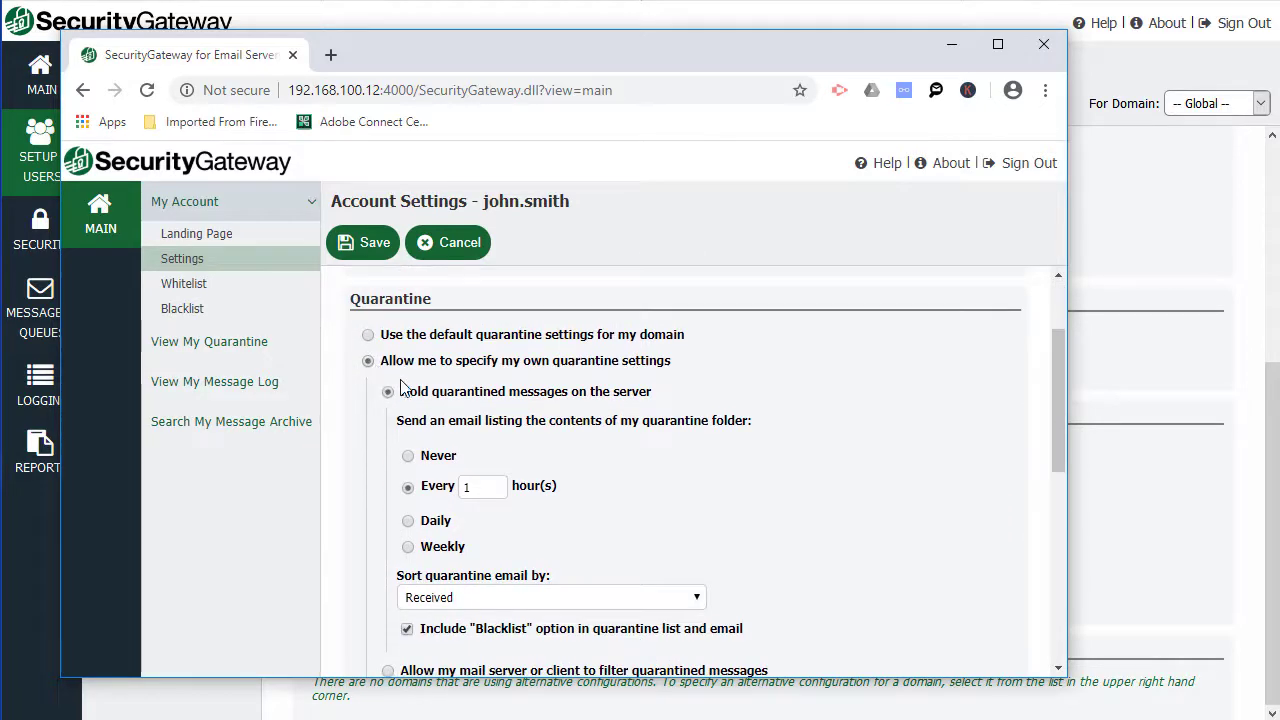
scroll(432, 485, "down", 5)
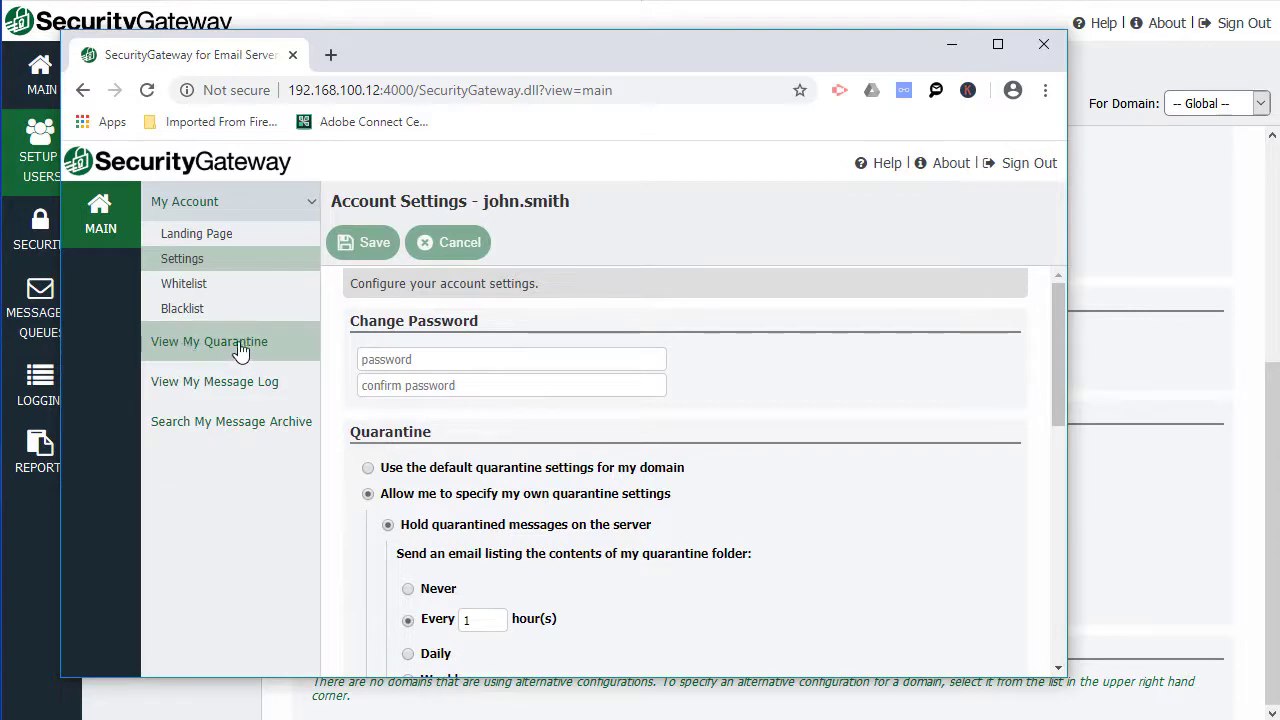
View the quarantined messages in the user's own account
left_click(186, 353)
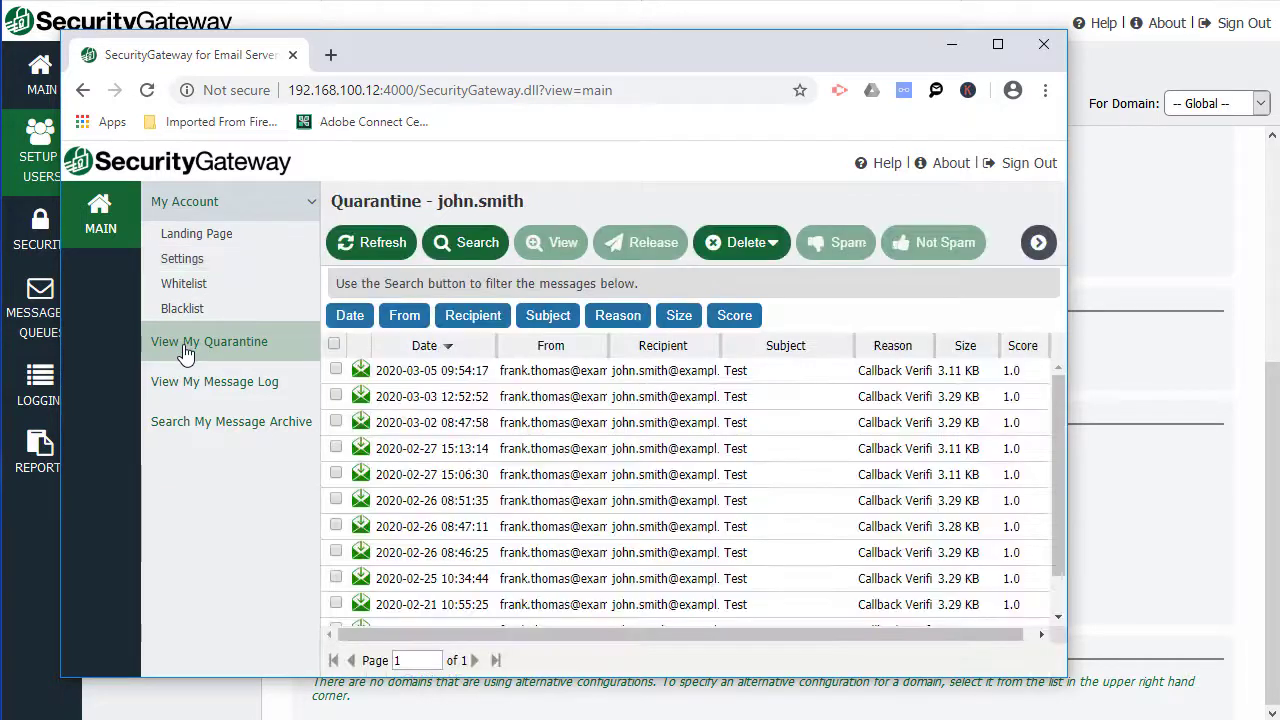
Select a message in the user's quarantine, return to Quarantine Options, disallow users from managing their quarantine folders and modifying their quarantine settings, and save
left_click(540, 424)
left_click(543, 452)
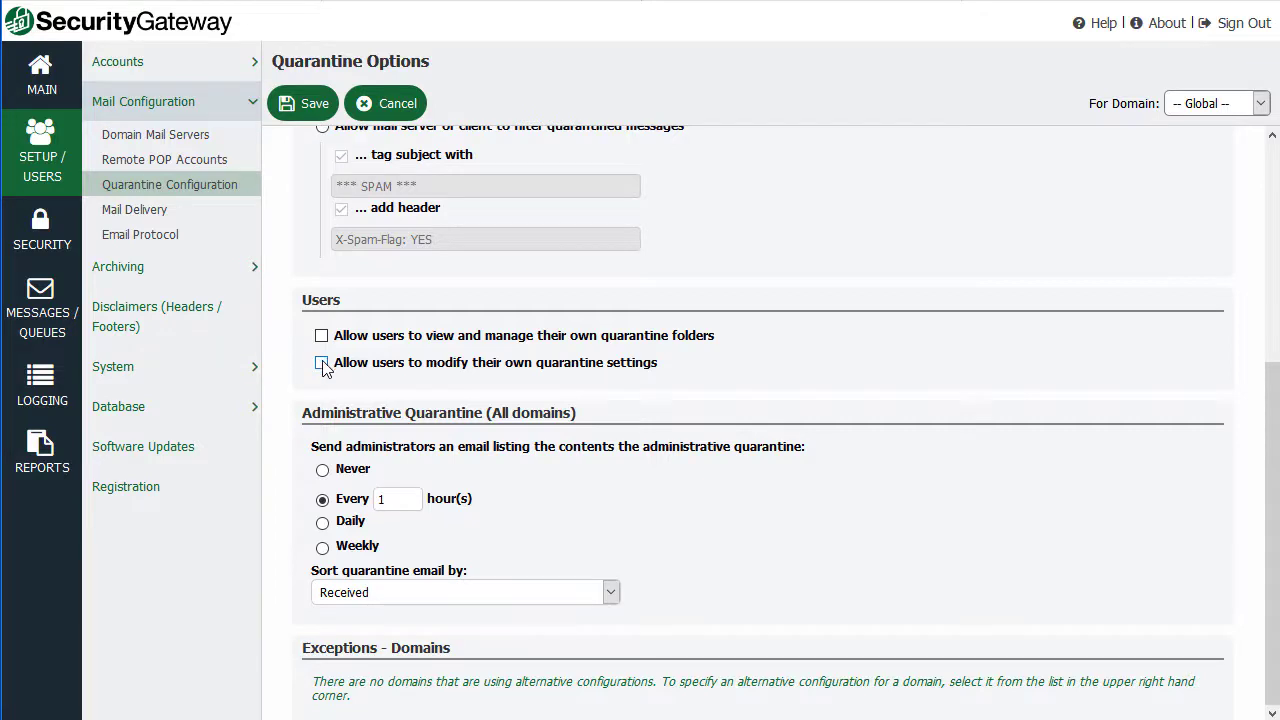
left_click(312, 104)
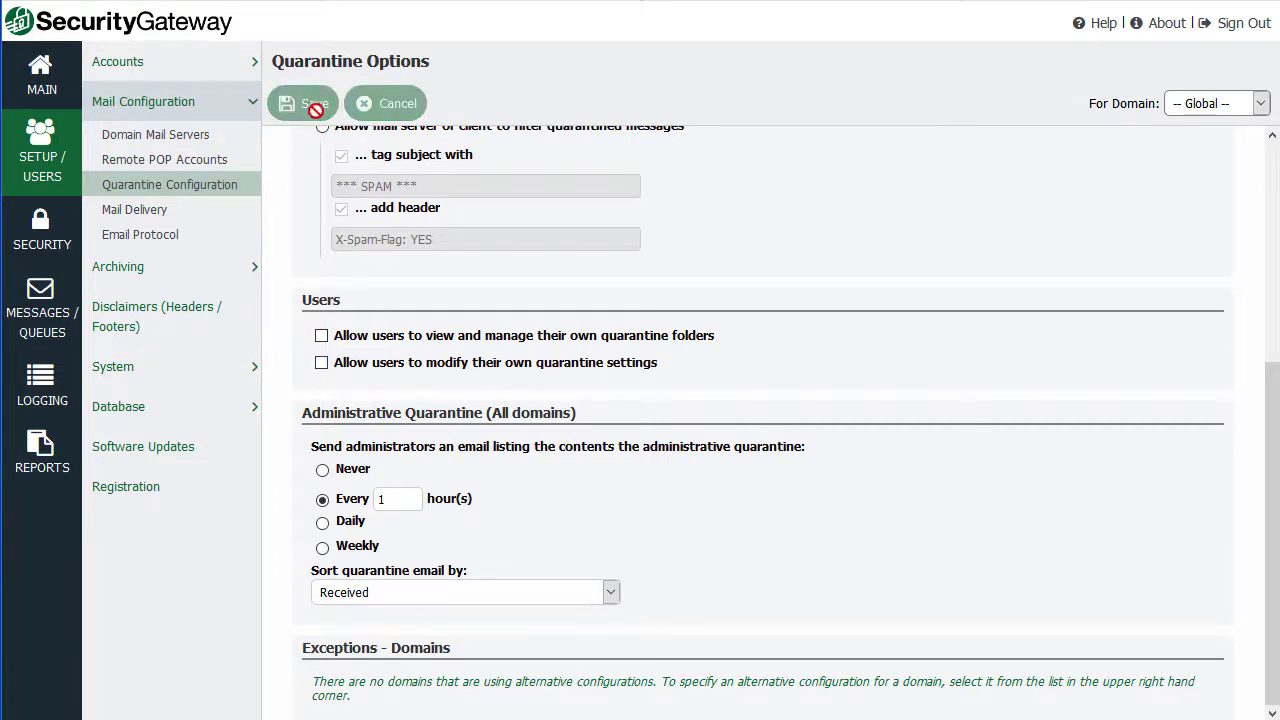
Reload the user's own account and check its My Account menu and Settings page for the quarantine options
key("alt+Tab")
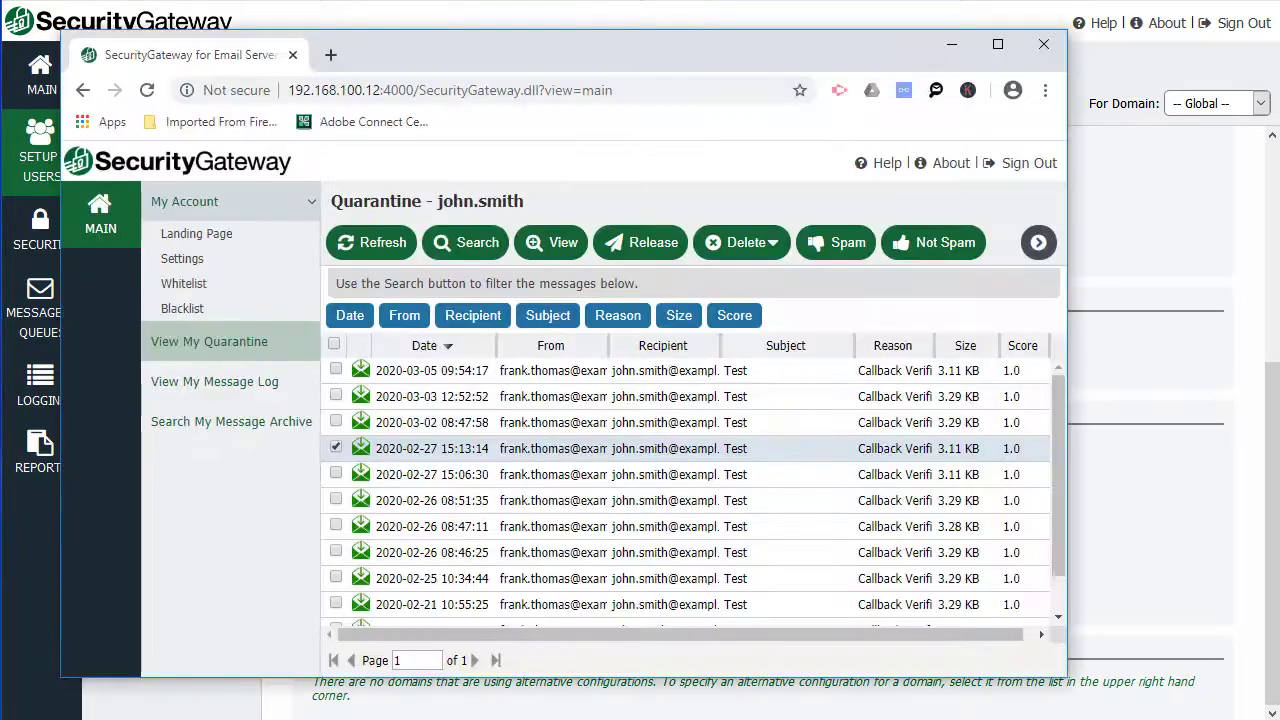
left_click(148, 91)
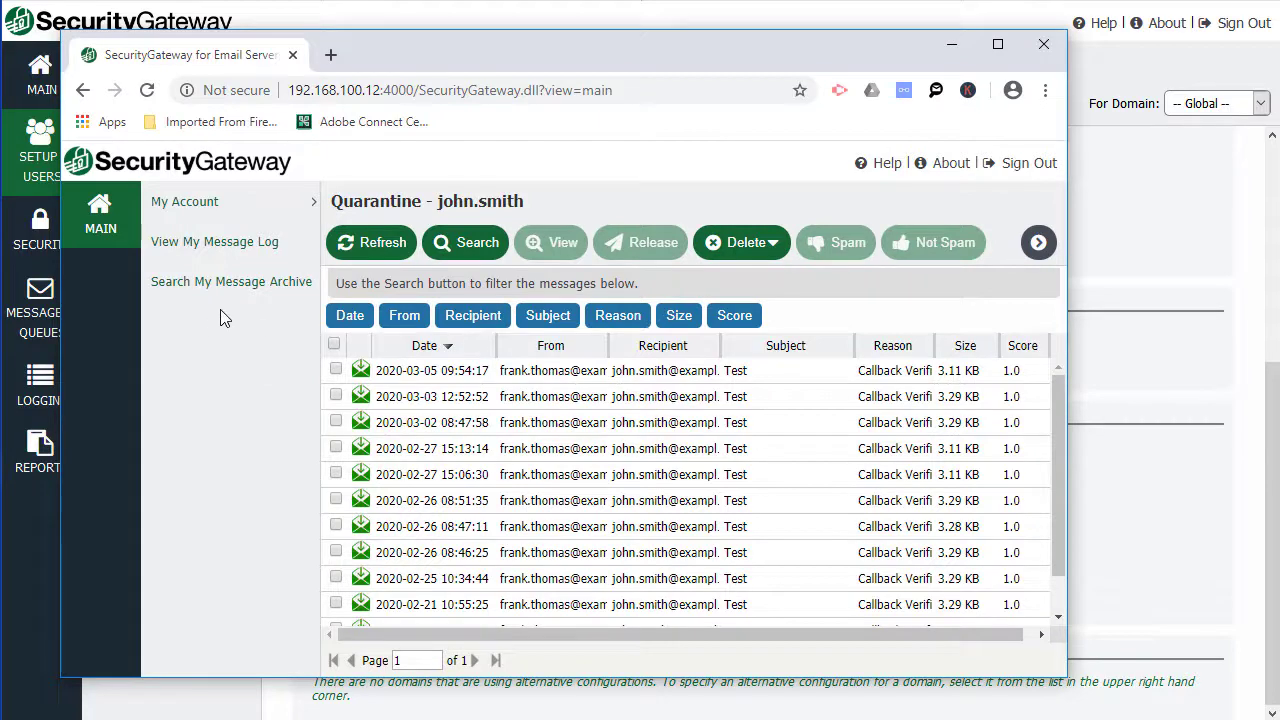
left_click(300, 202)
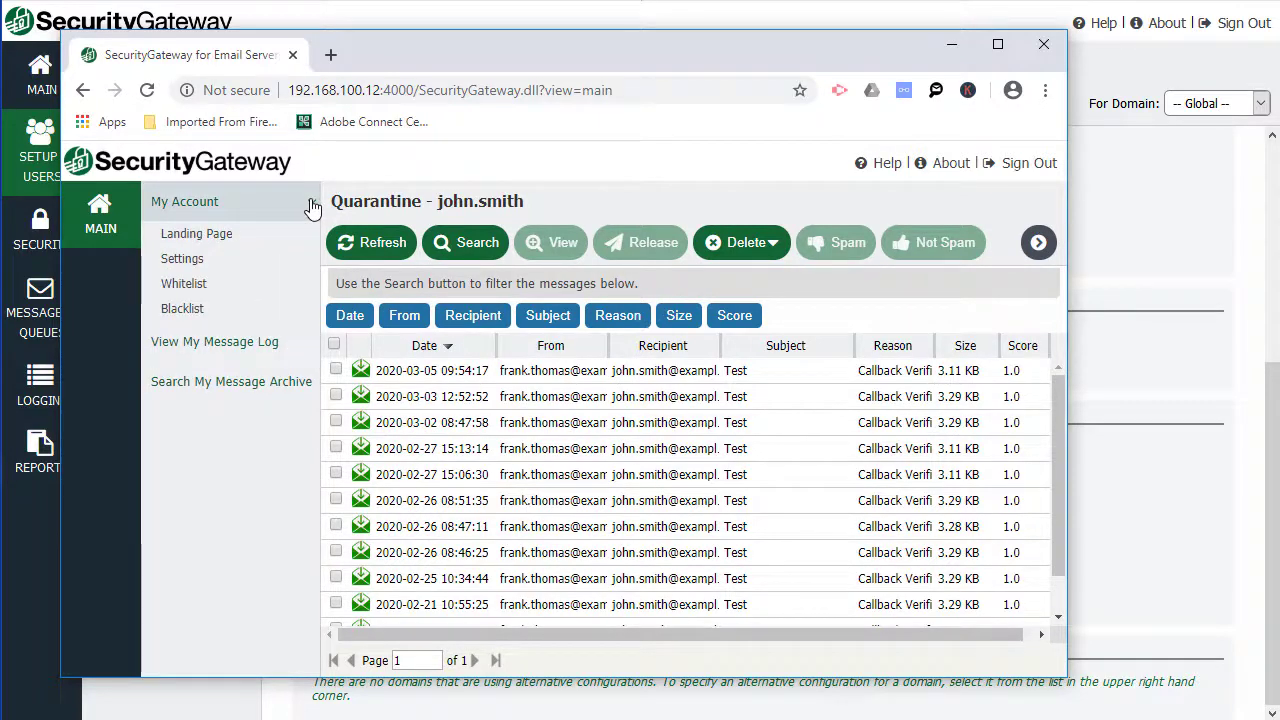
left_click(186, 262)
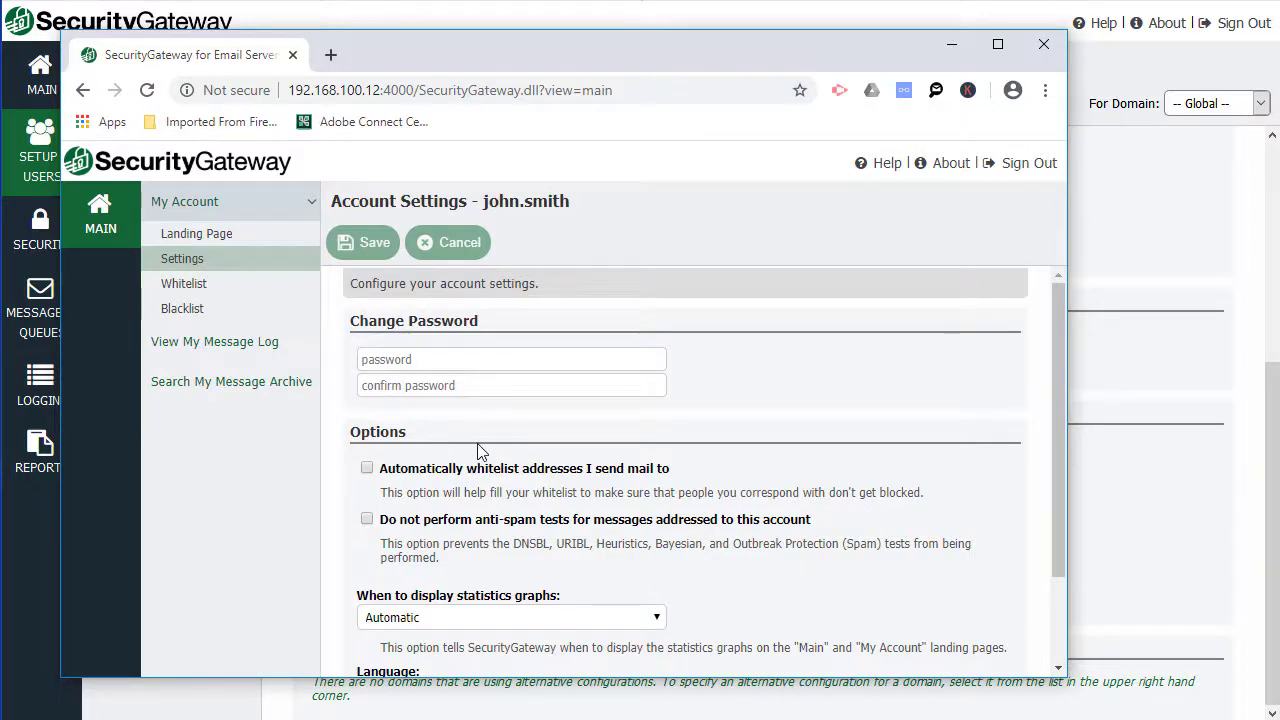
Return to the administrator's Quarantine Options and review the administrative quarantine email frequencies and sort orders, keeping Received
left_click(1100, 357)
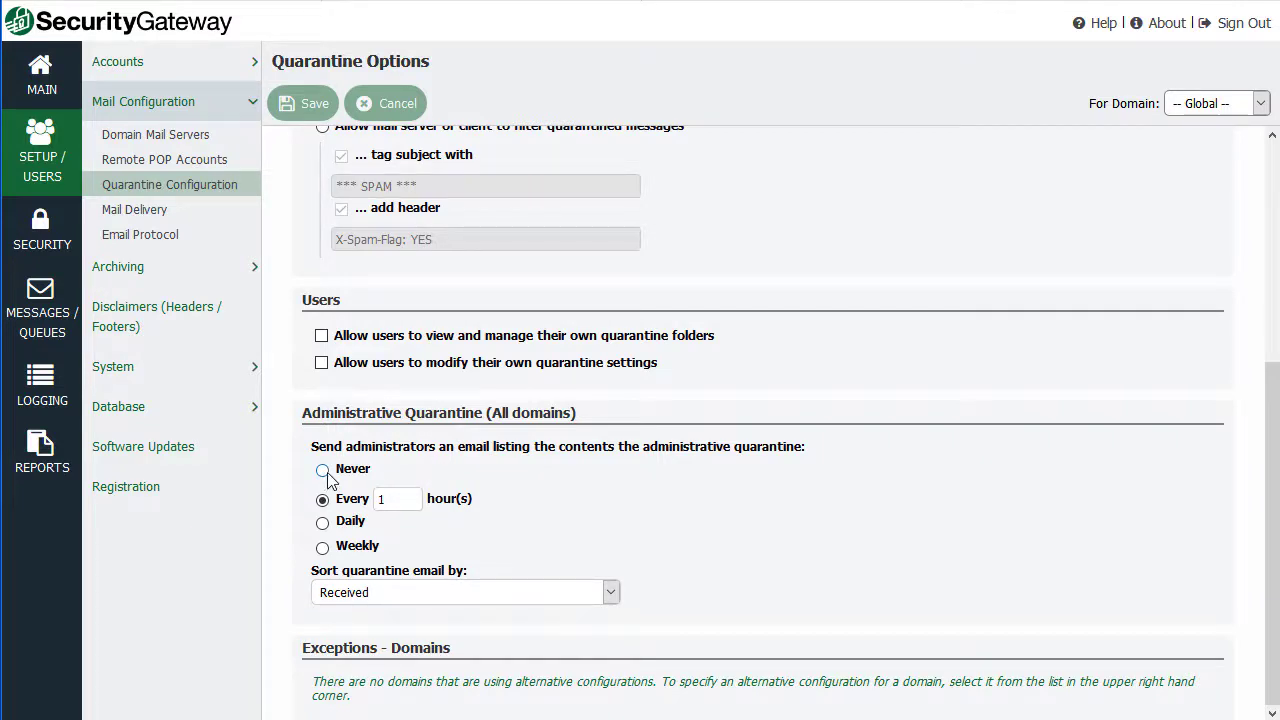
left_click(606, 597)
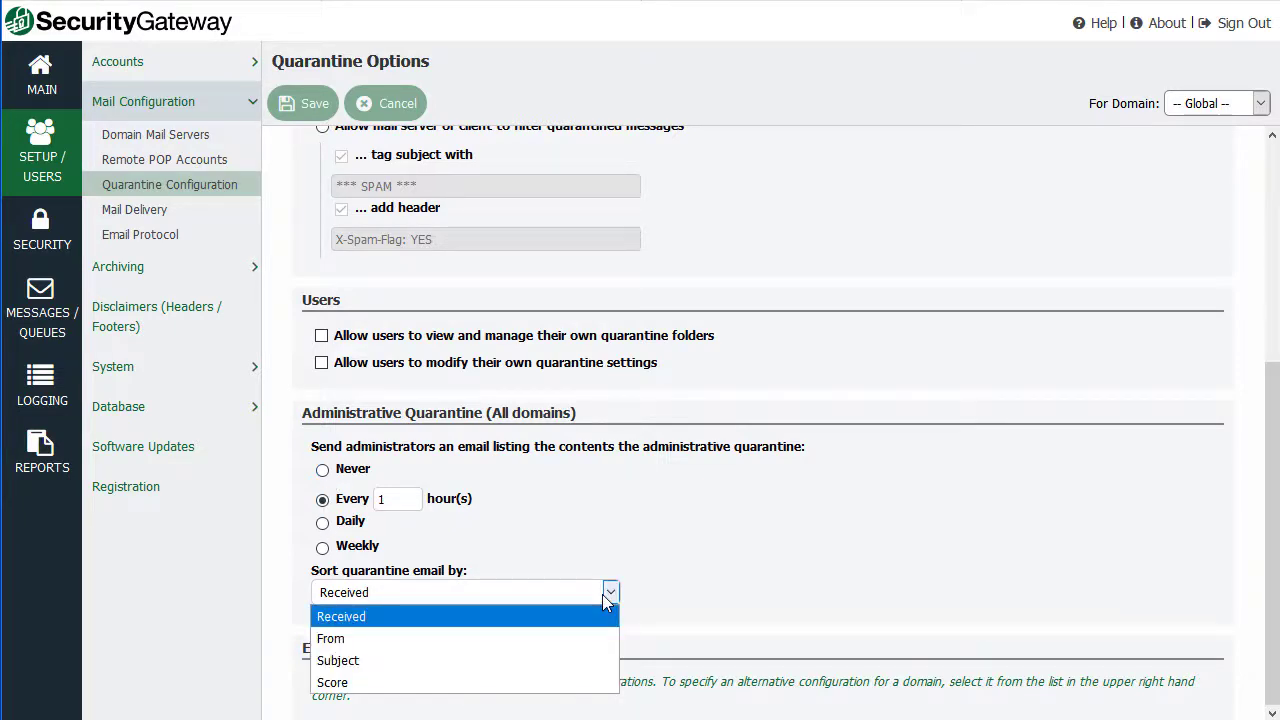
left_click(606, 597)
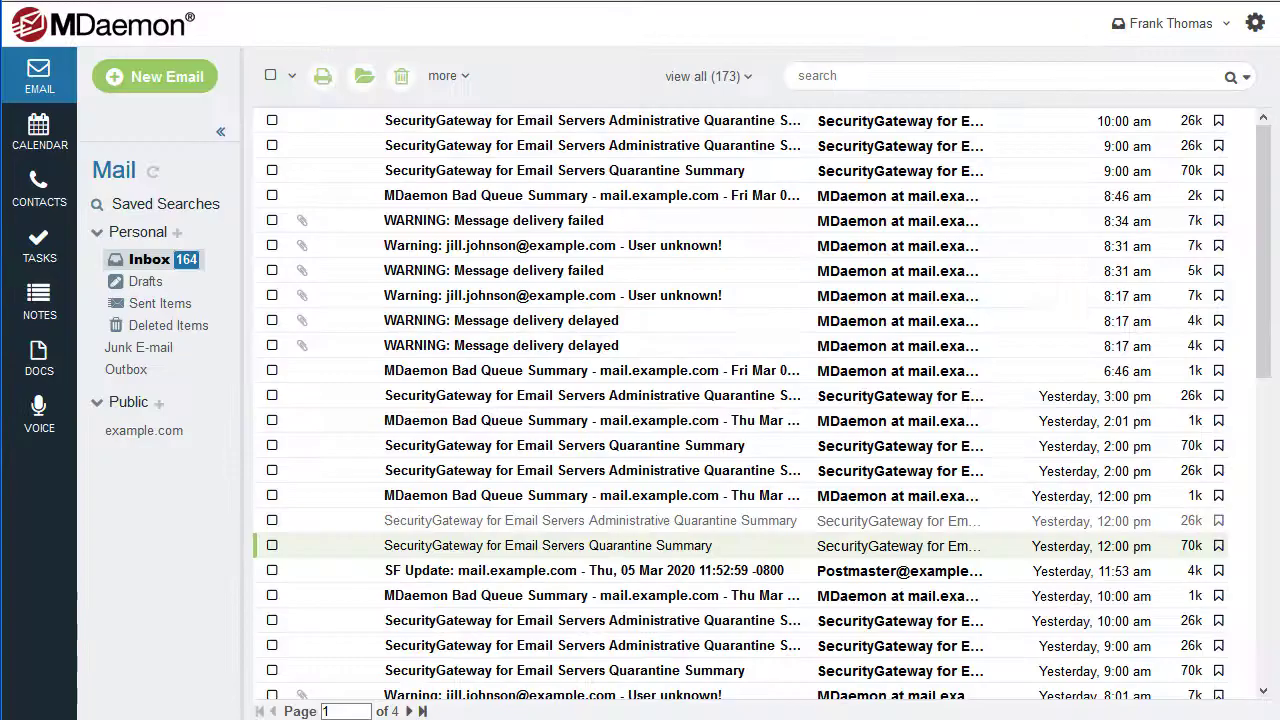
Open the administrative quarantine summary email in MDaemon Webmail, sign in to SecurityGateway through its login link, and return to Quarantine Options
double_click(500, 520)
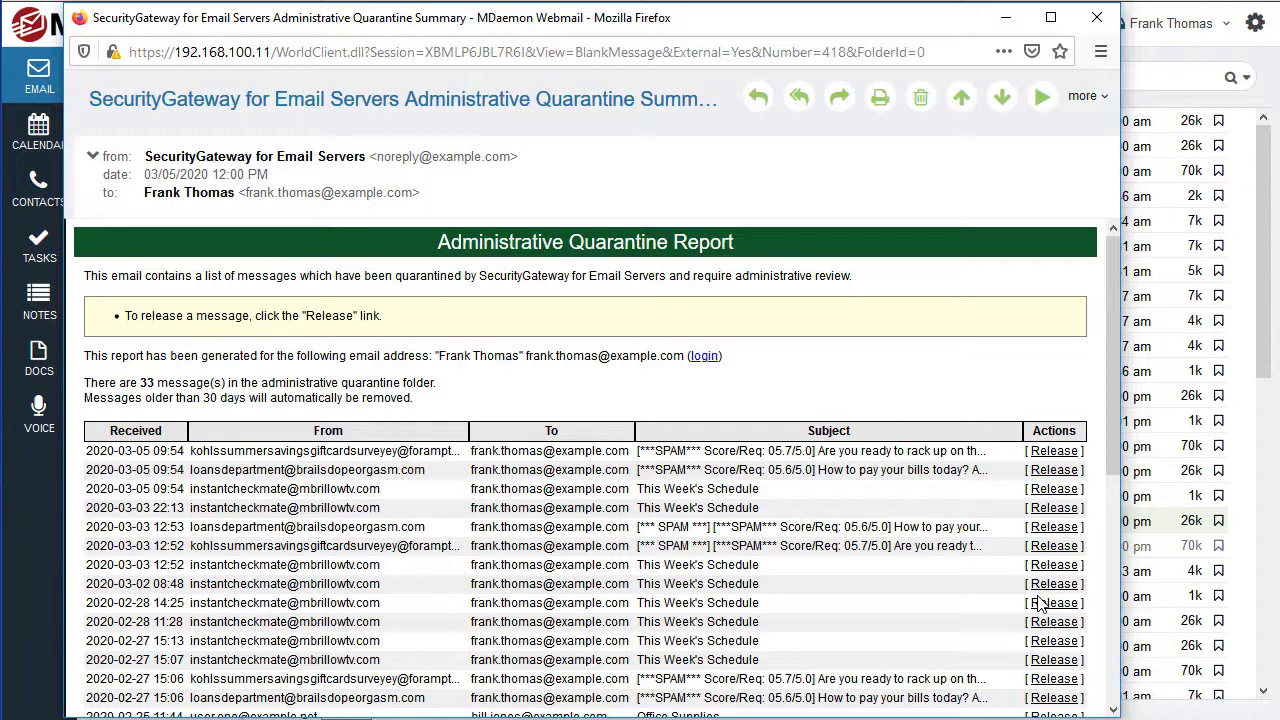
left_click(702, 357)
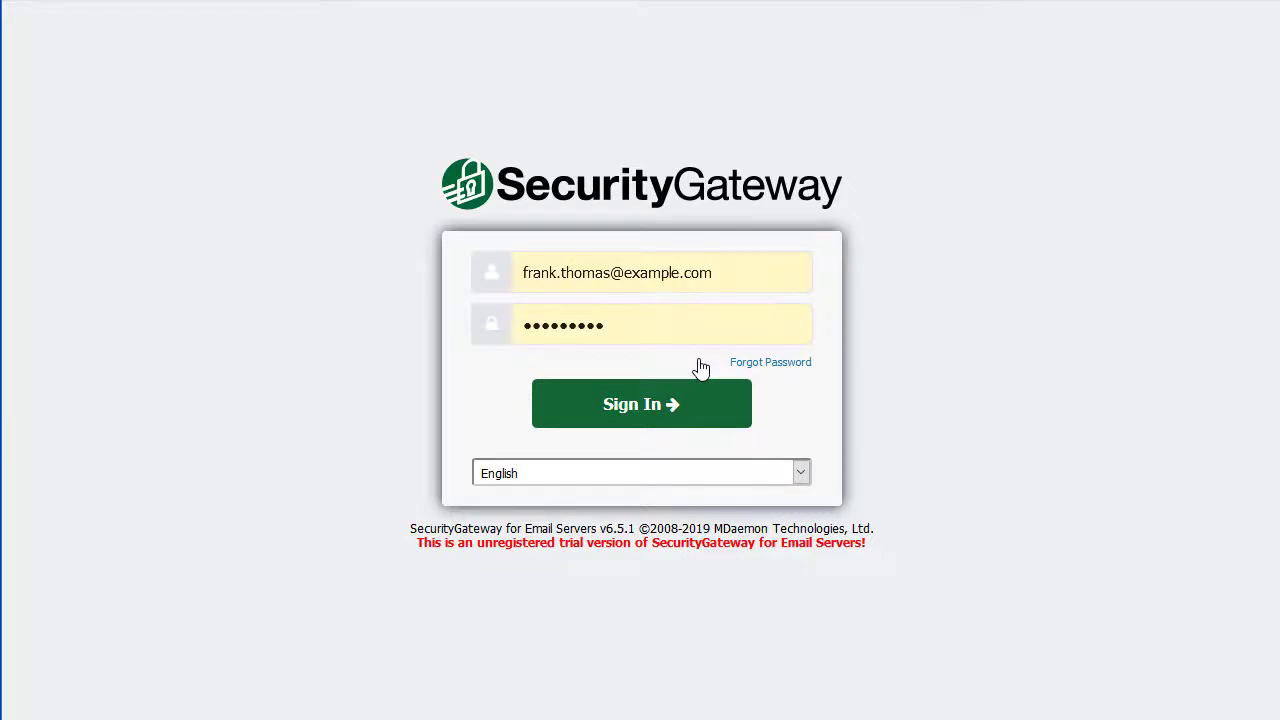
left_click(668, 403)
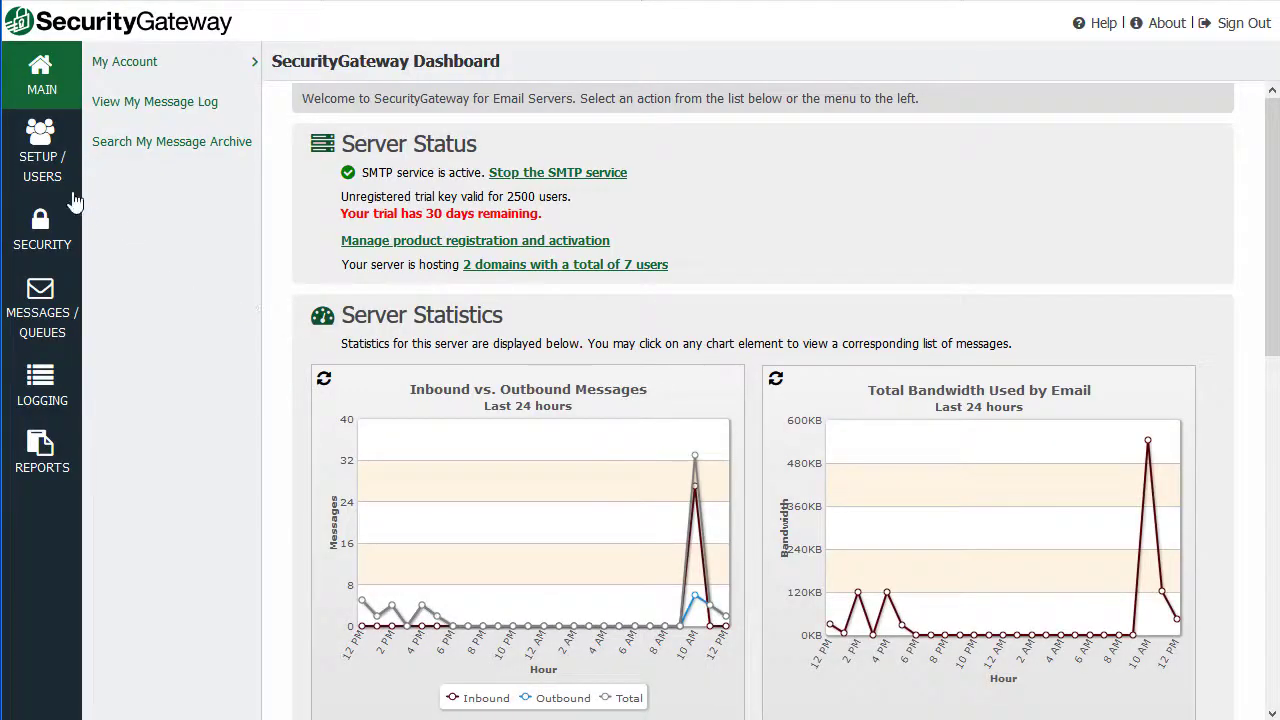
left_click(42, 238)
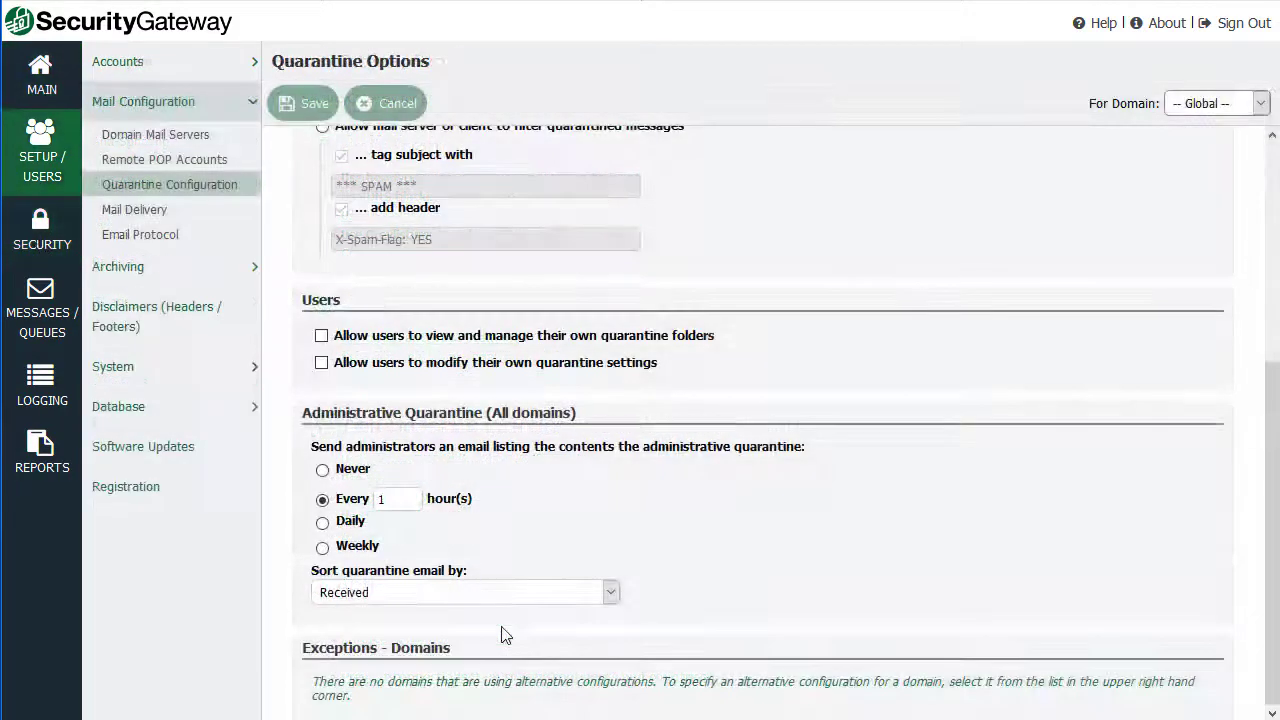